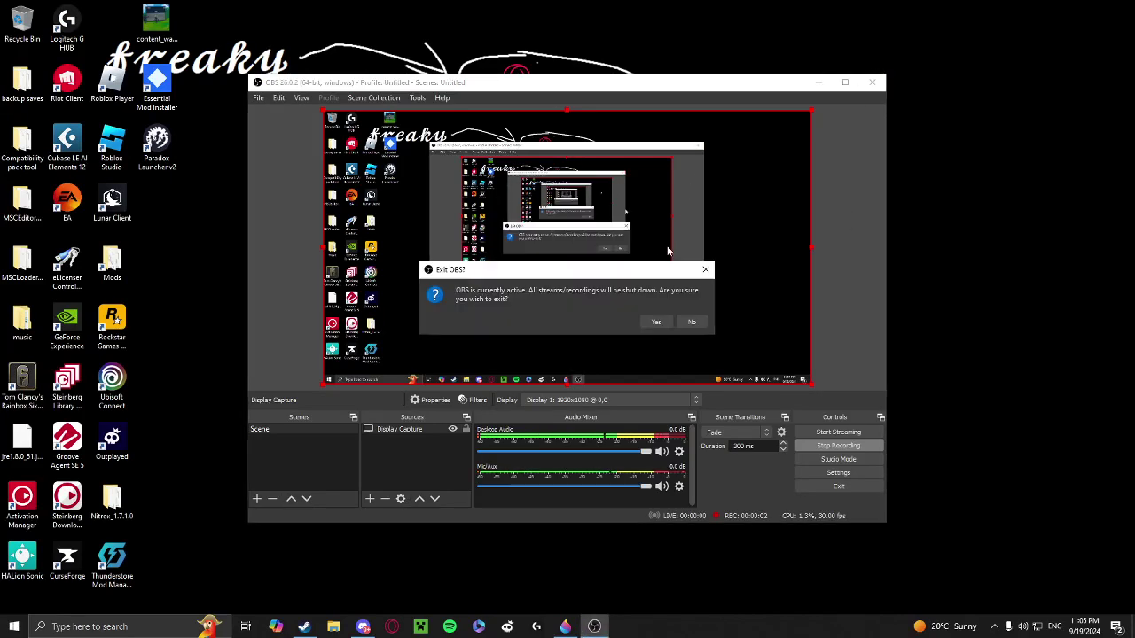
Choose Yes in the Exit OBS? dialog to close OBS Studio despite the active recording
left_click(656, 321)
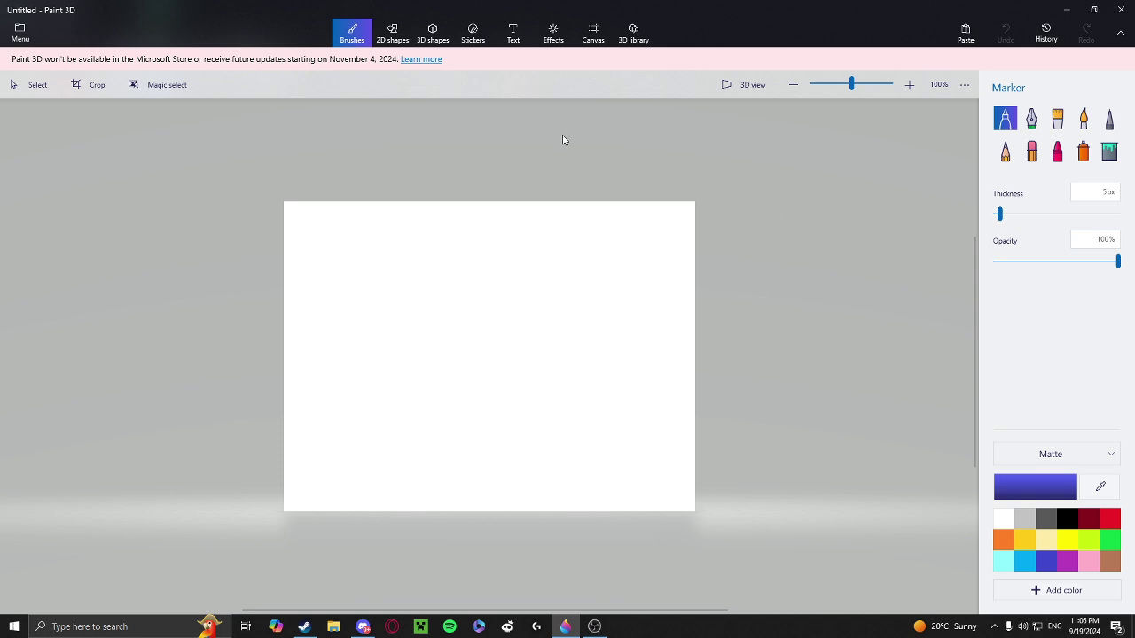
Add 3D text 'very solid' mid-canvas and enlarge its box toward the top-left
left_click(524, 41)
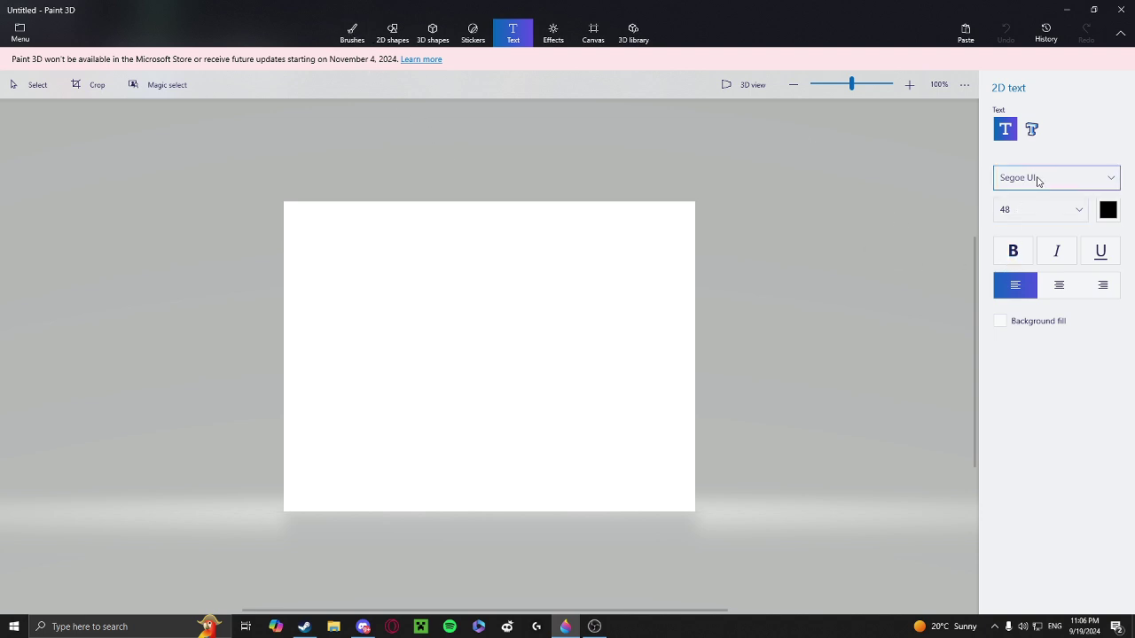
left_click(1026, 140)
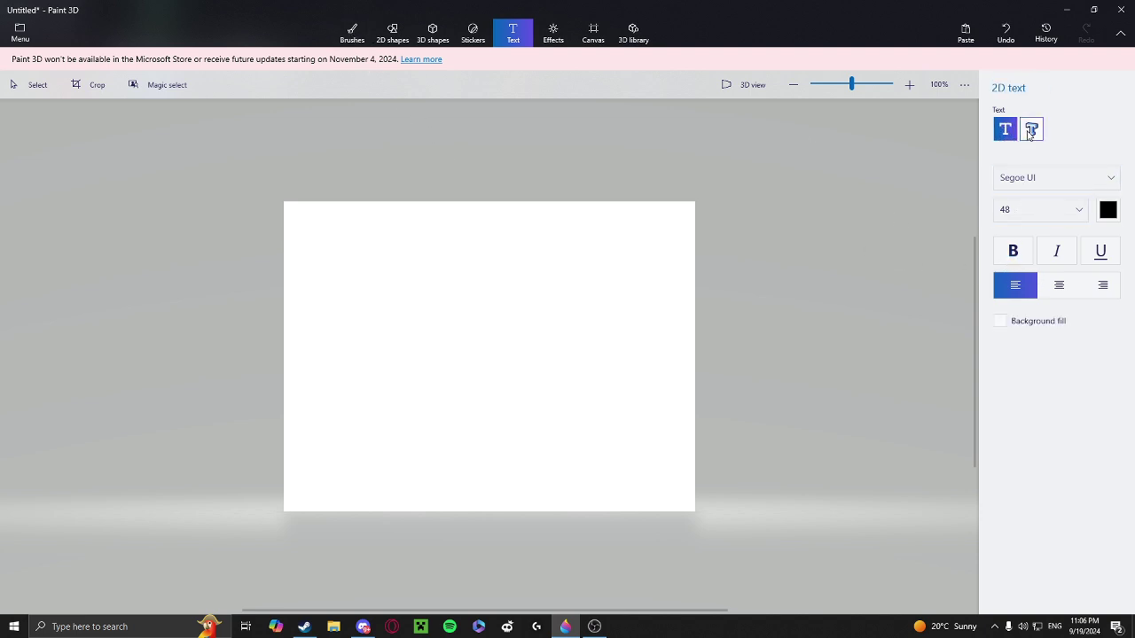
left_click(1031, 130)
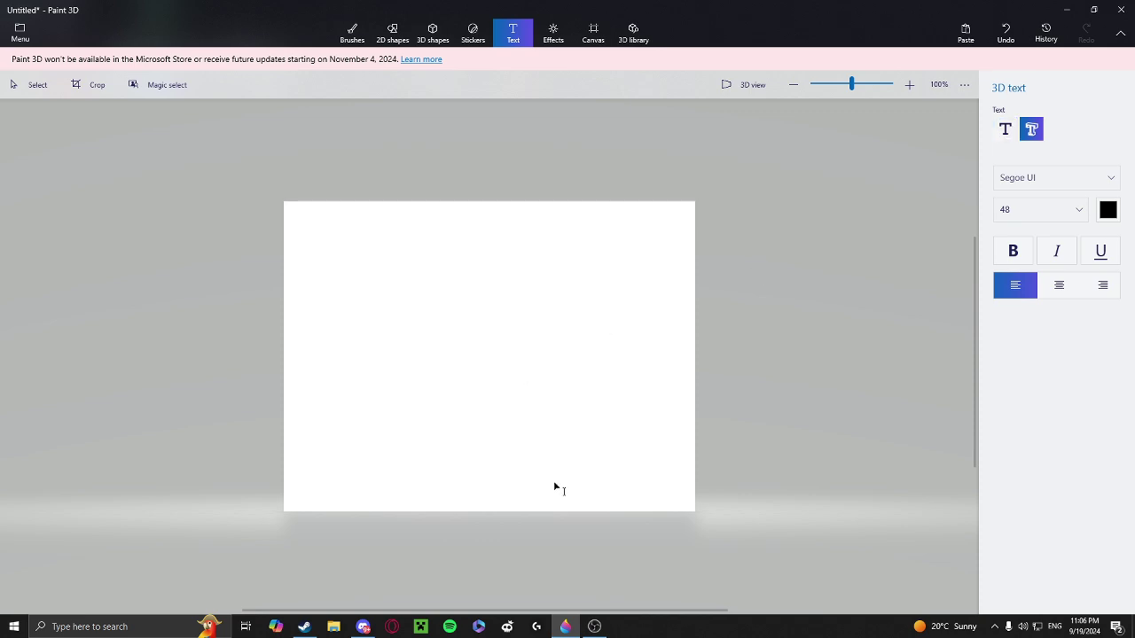
left_click(408, 341)
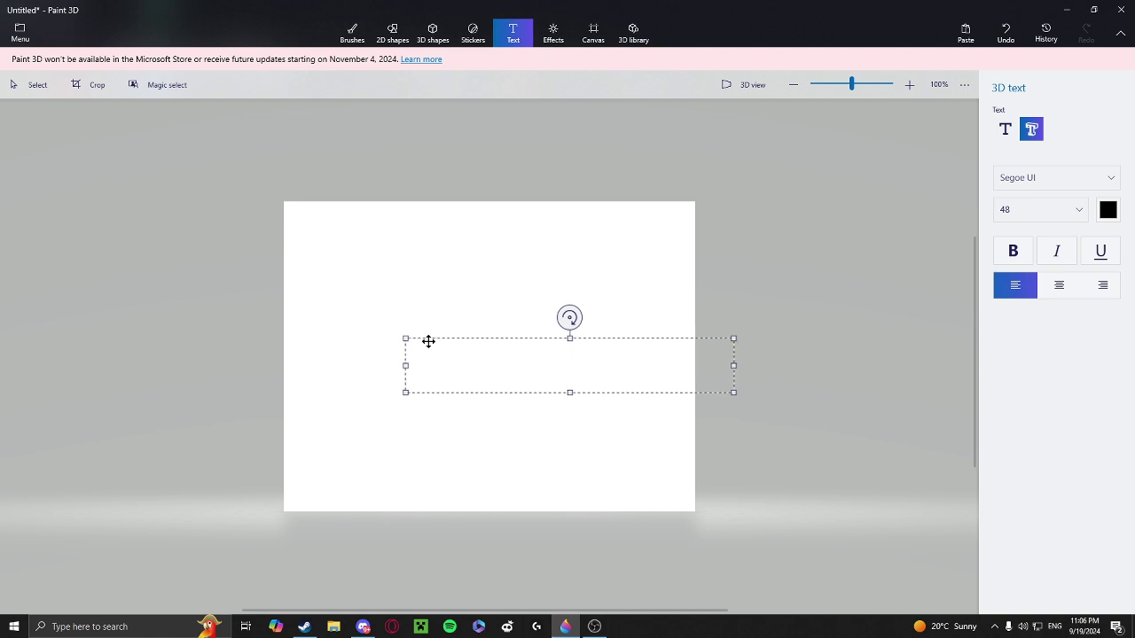
type("very solid")
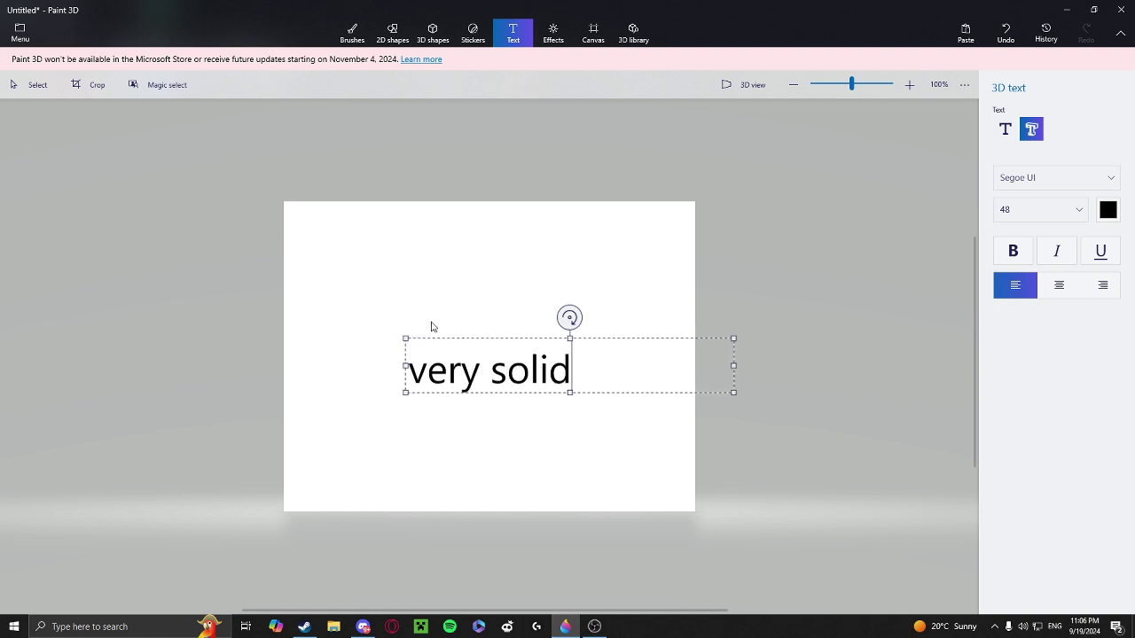
mouse_move(405, 338)
left_mouse_down()
mouse_move(278, 197)
mouse_move(278, 178)
left_mouse_up()
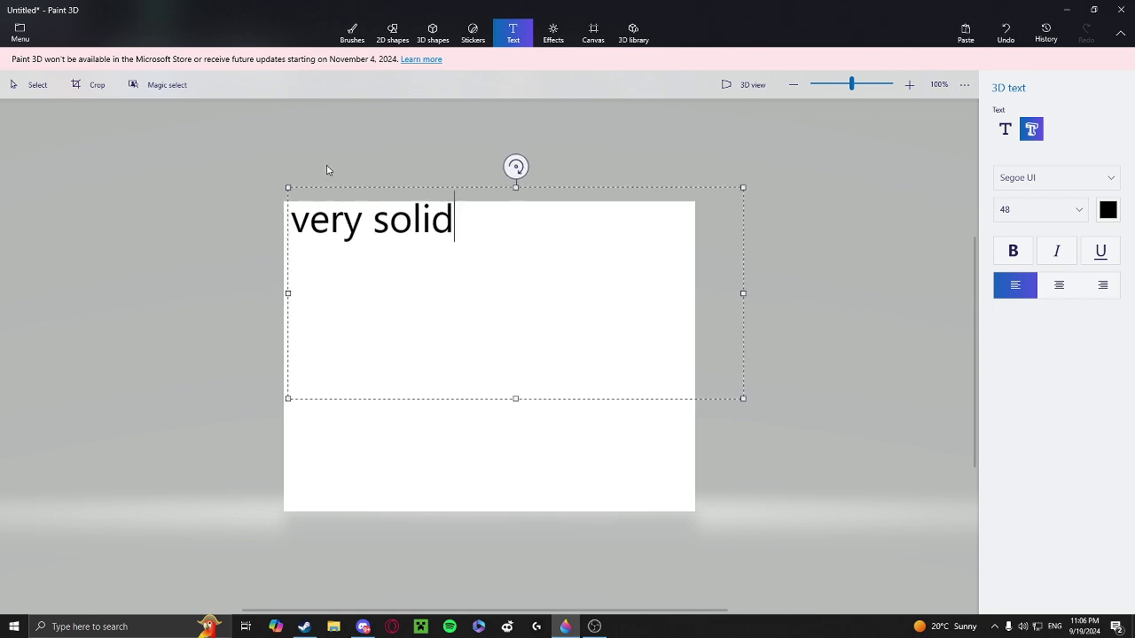
Commit the typed text and undo an accidental area selection around it
left_click(326, 169)
left_click_drag(380, 228, 341, 210)
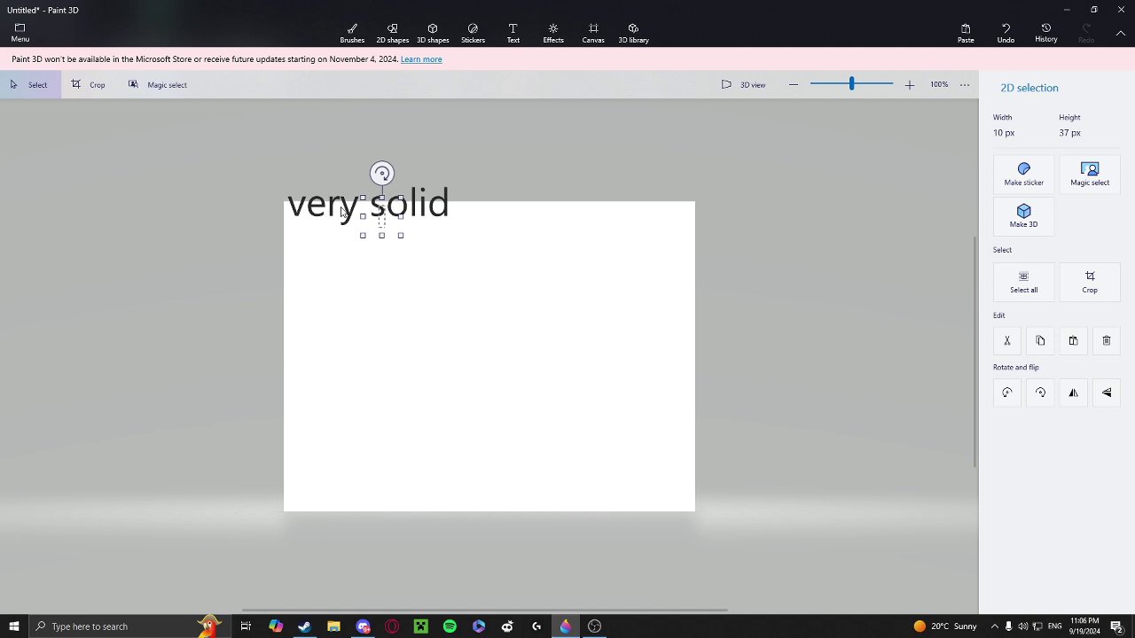
key("ctrl+z")
key("ctrl+z")
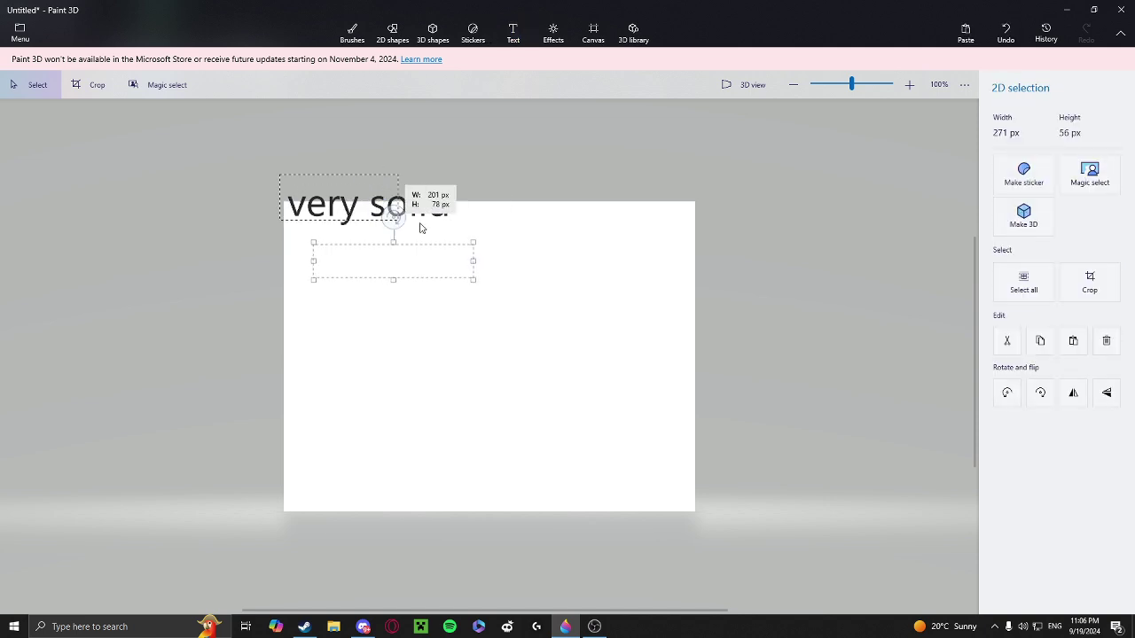
key("ctrl+z")
key("ctrl+z")
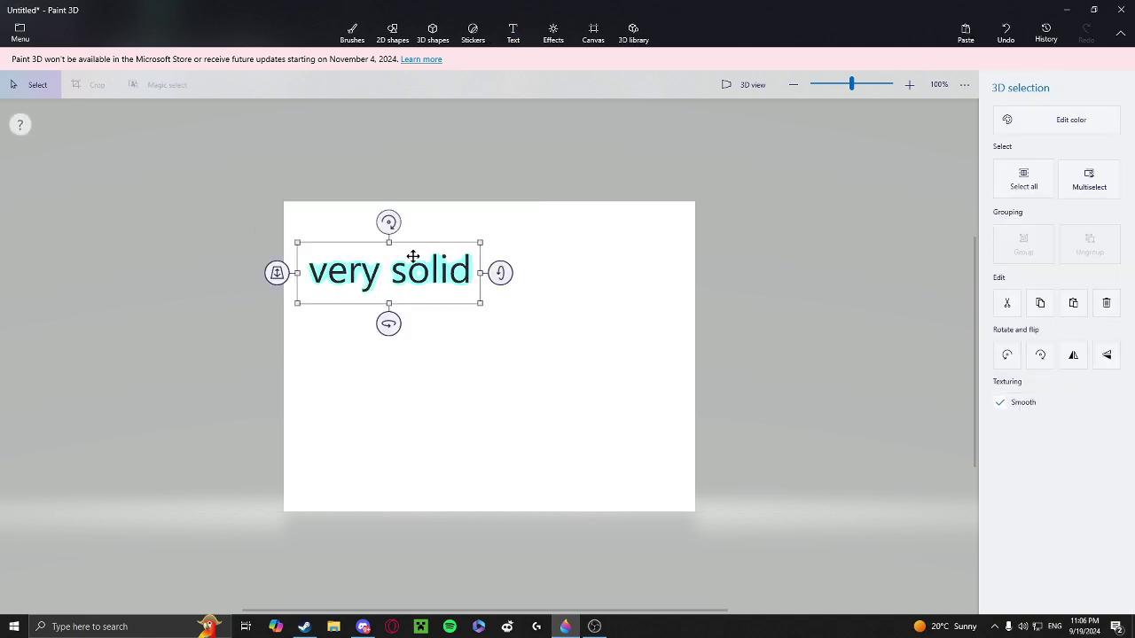
Rotate the 3D text with its handles until it rises diagonally to the upper right, then deselect
left_click_drag(500, 273, 484, 276)
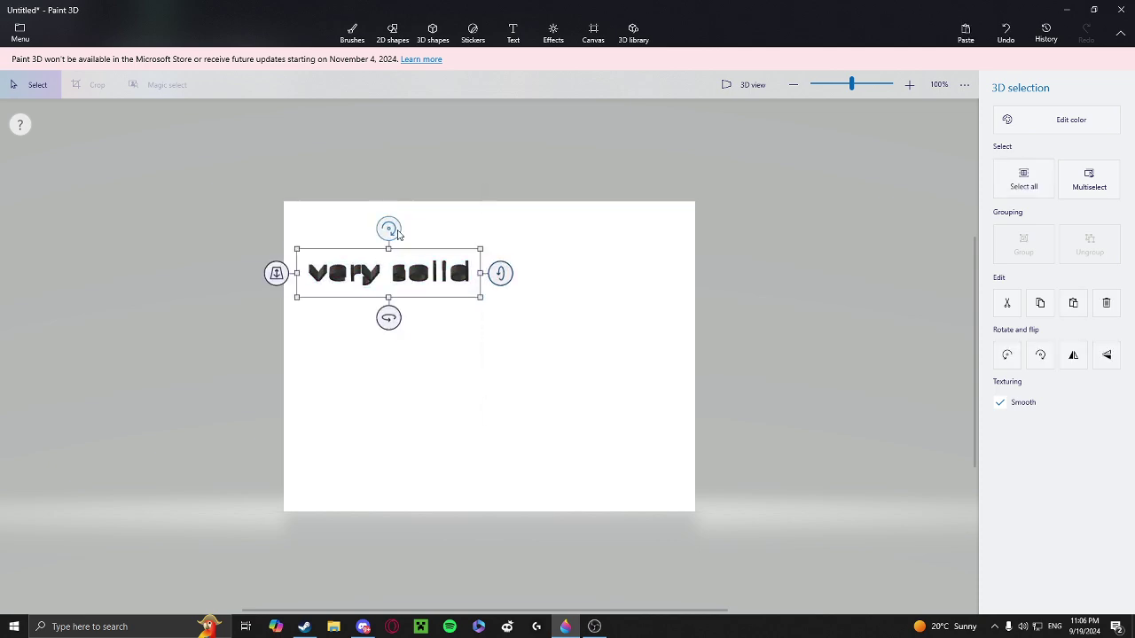
left_click_drag(387, 228, 387, 227)
left_click_drag(389, 345, 357, 342)
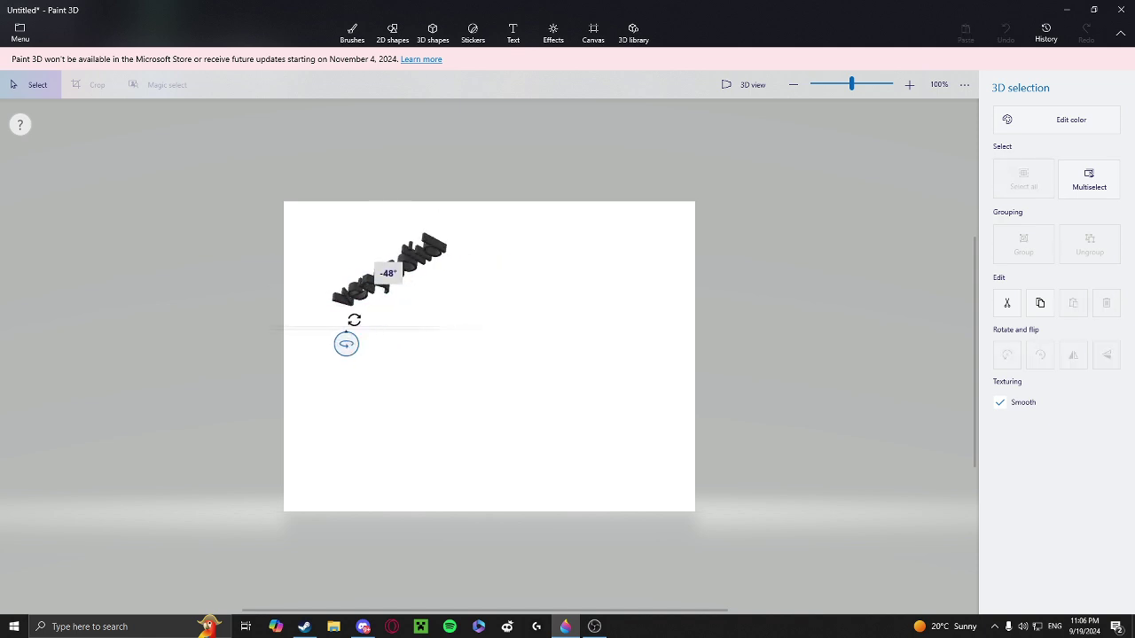
left_click_drag(484, 273, 443, 291)
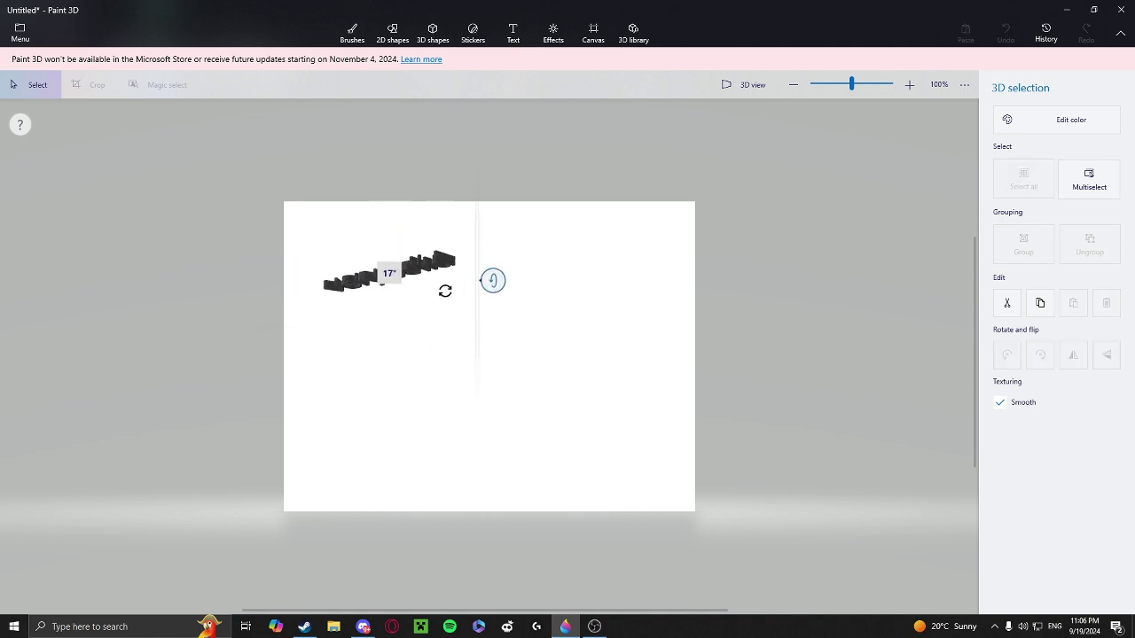
left_click_drag(390, 330, 388, 282)
left_click_drag(389, 219, 398, 193)
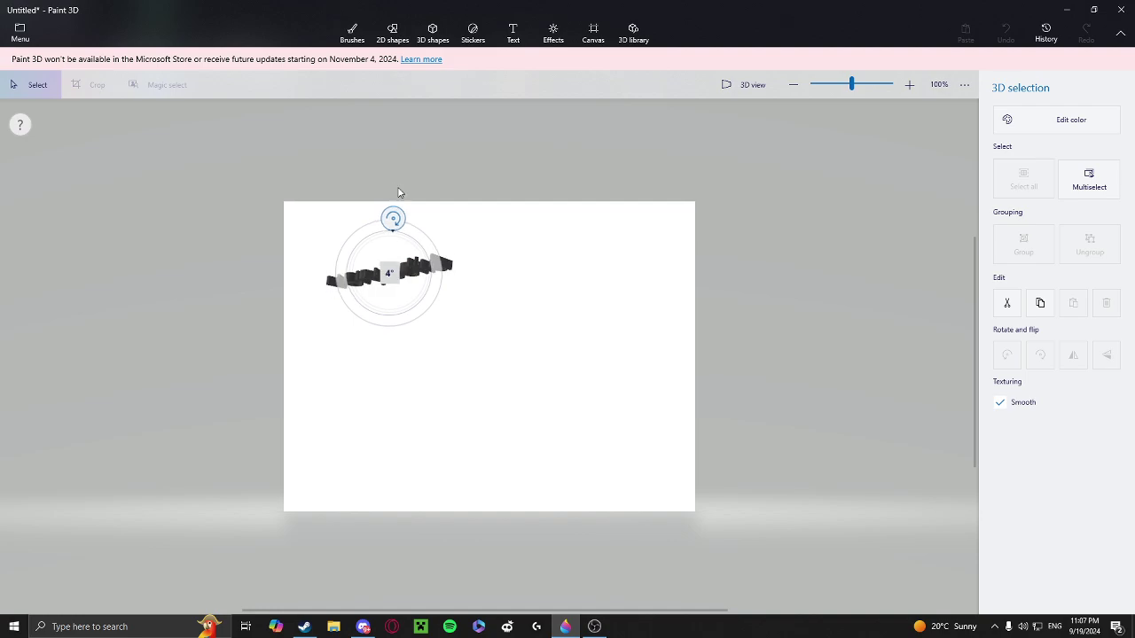
mouse_move(289, 272)
left_mouse_down()
mouse_move(288, 261)
mouse_move(349, 298)
left_mouse_up()
left_click_drag(490, 273, 489, 258)
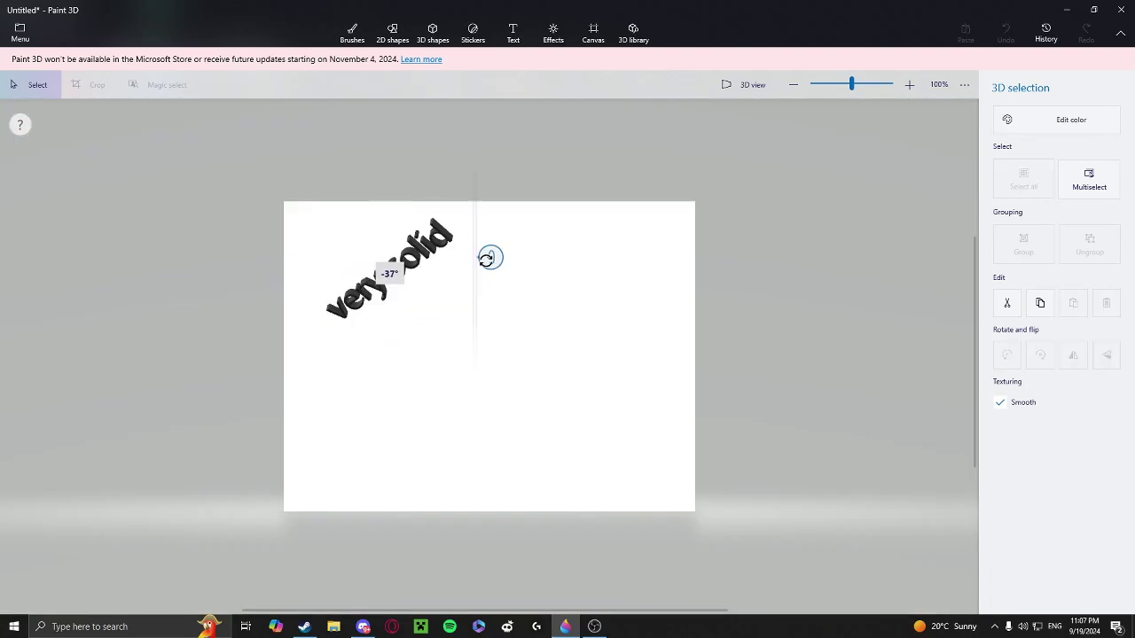
left_click(565, 249)
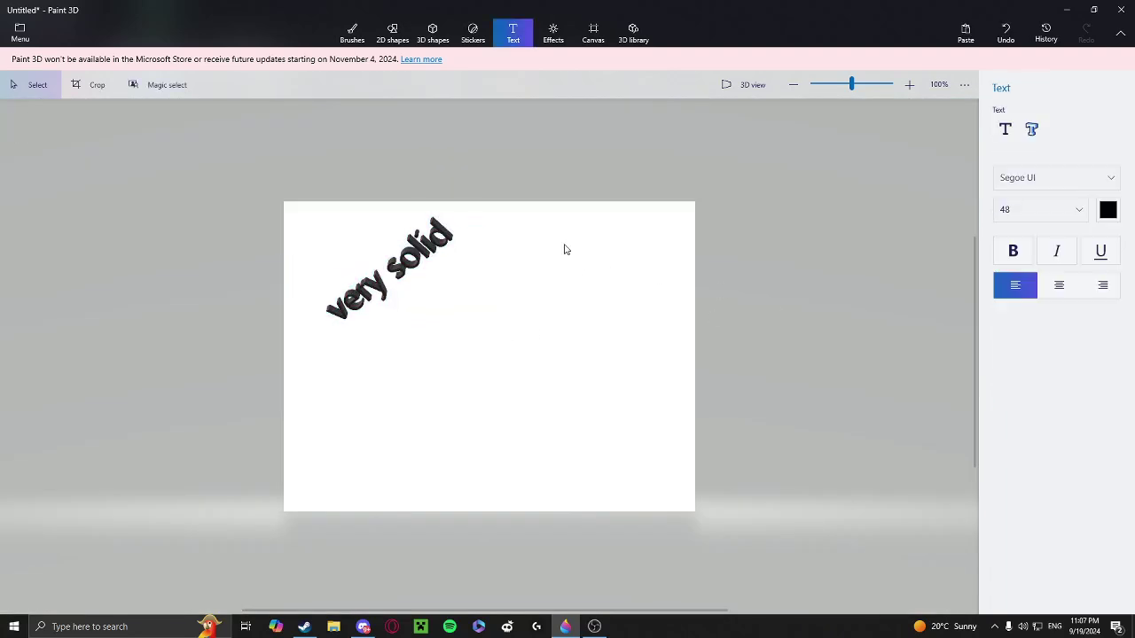
Draw a blue 3D sphere right of the text and tilt it into an angled oval
left_click(433, 34)
left_click(1032, 218)
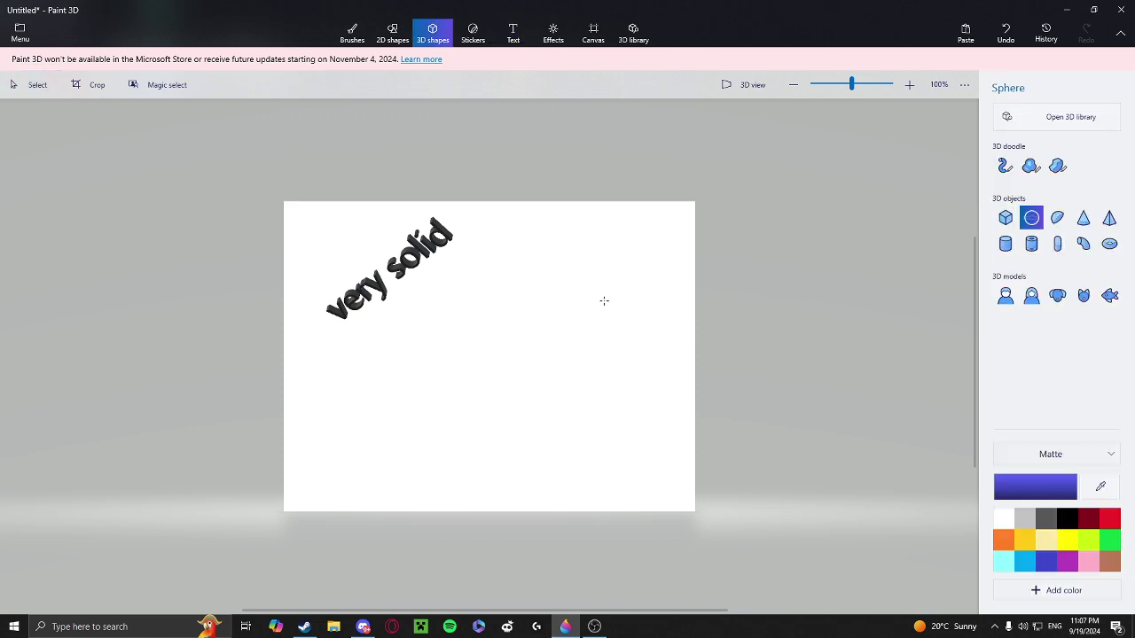
left_click_drag(549, 292, 661, 443)
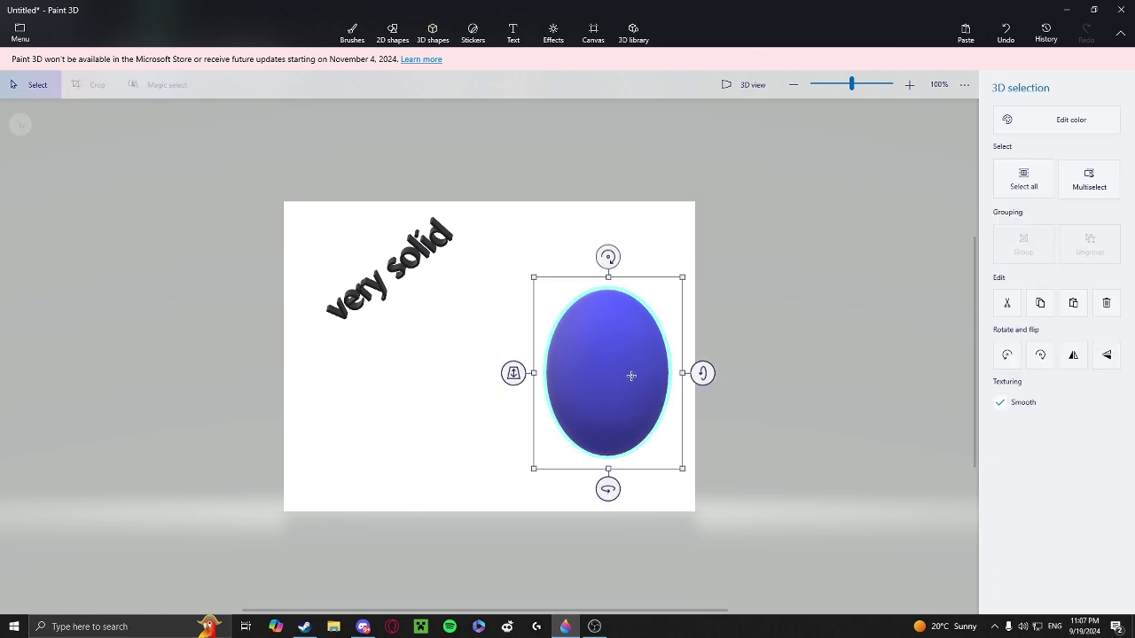
left_click_drag(608, 188, 552, 324)
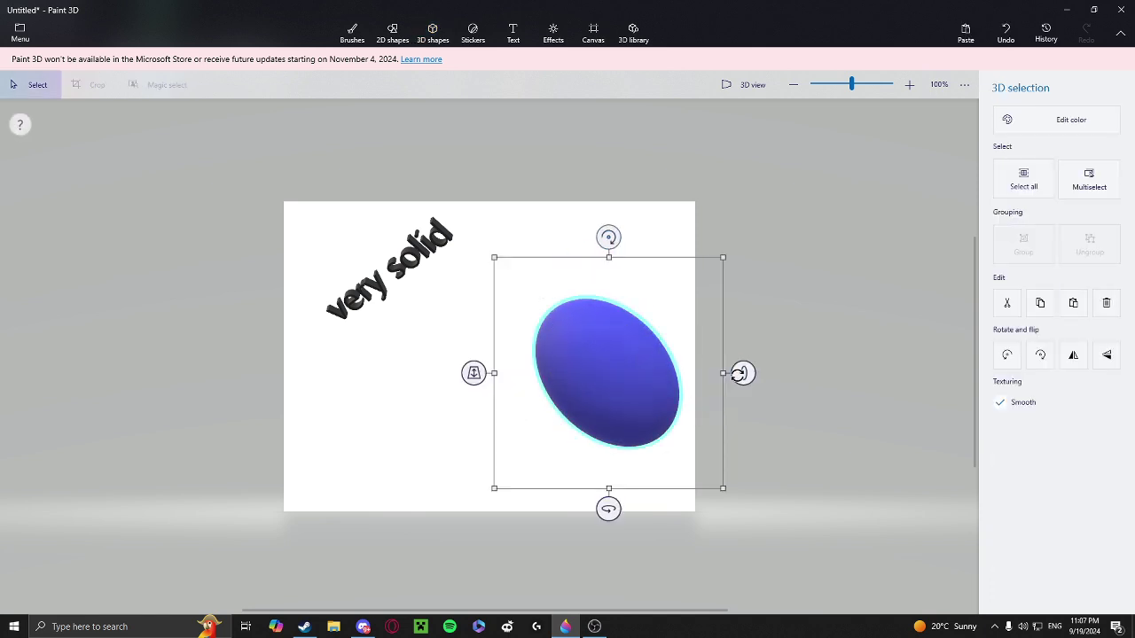
mouse_move(742, 372)
left_mouse_down()
mouse_move(742, 478)
mouse_move(743, 408)
left_mouse_up()
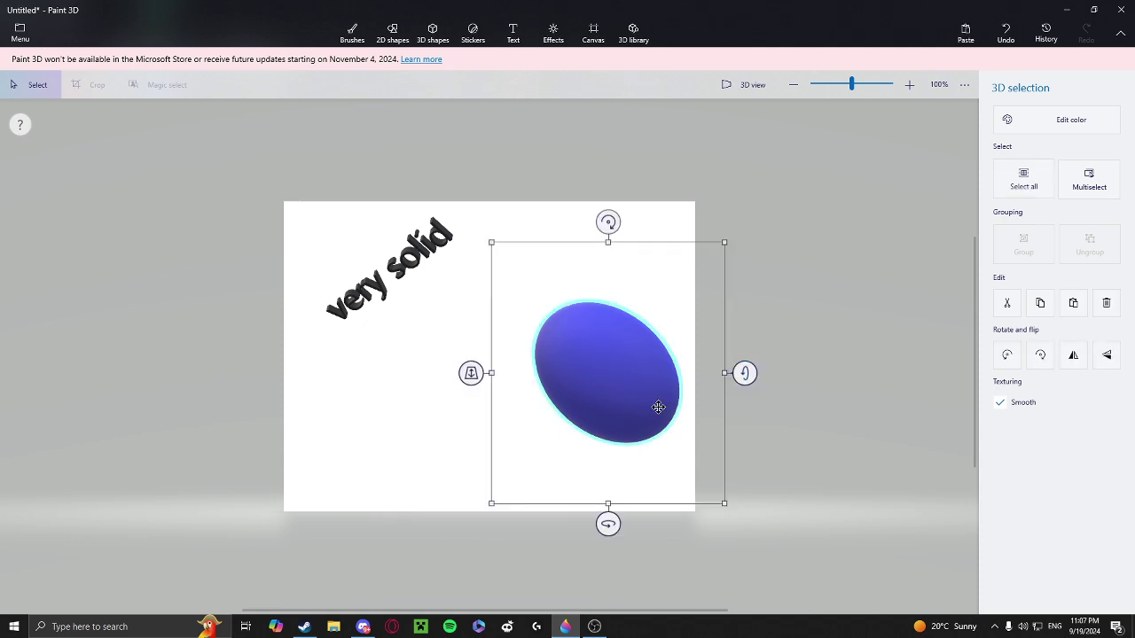
Draw a 2D capsule outline over the sphere and commit it as curved dark stripes
left_click(393, 34)
left_click(1033, 186)
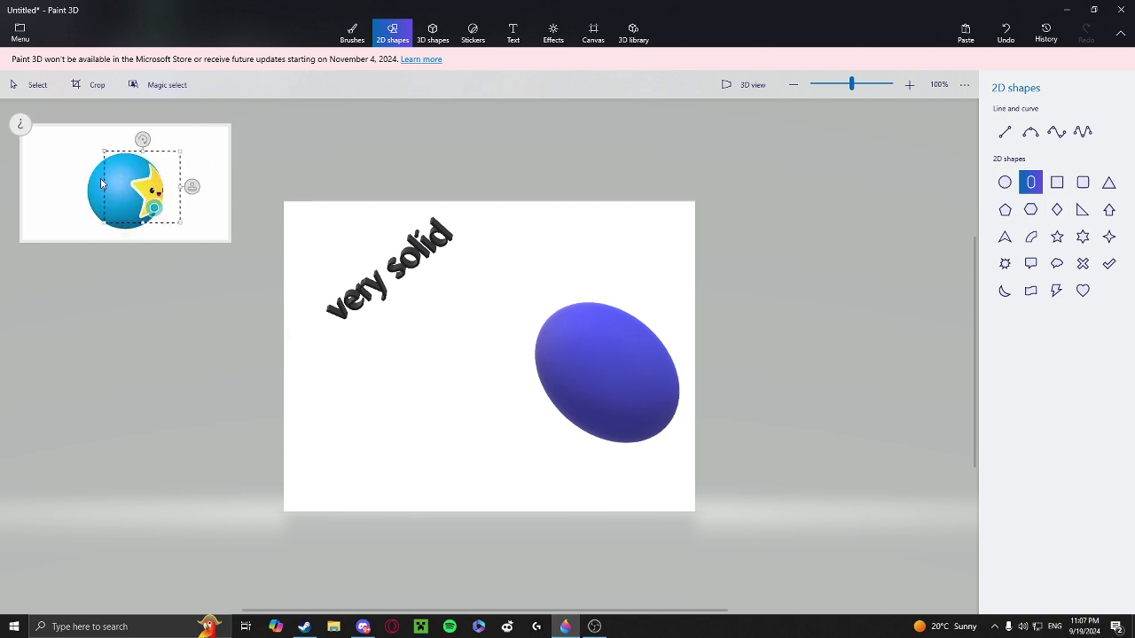
left_click(618, 357)
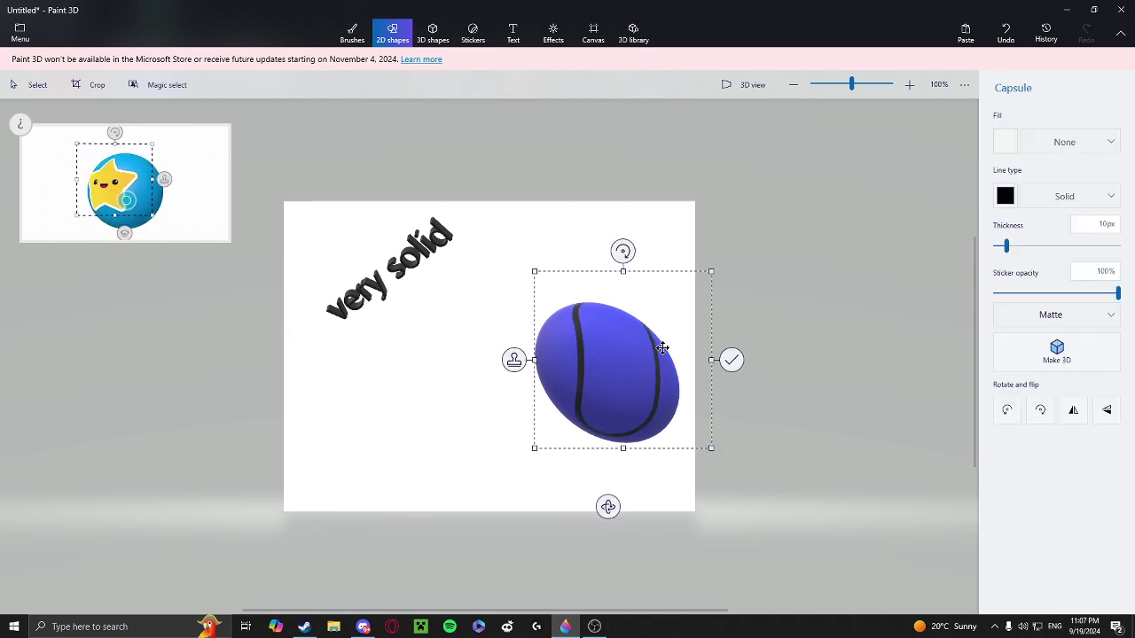
left_click_drag(618, 386, 622, 388)
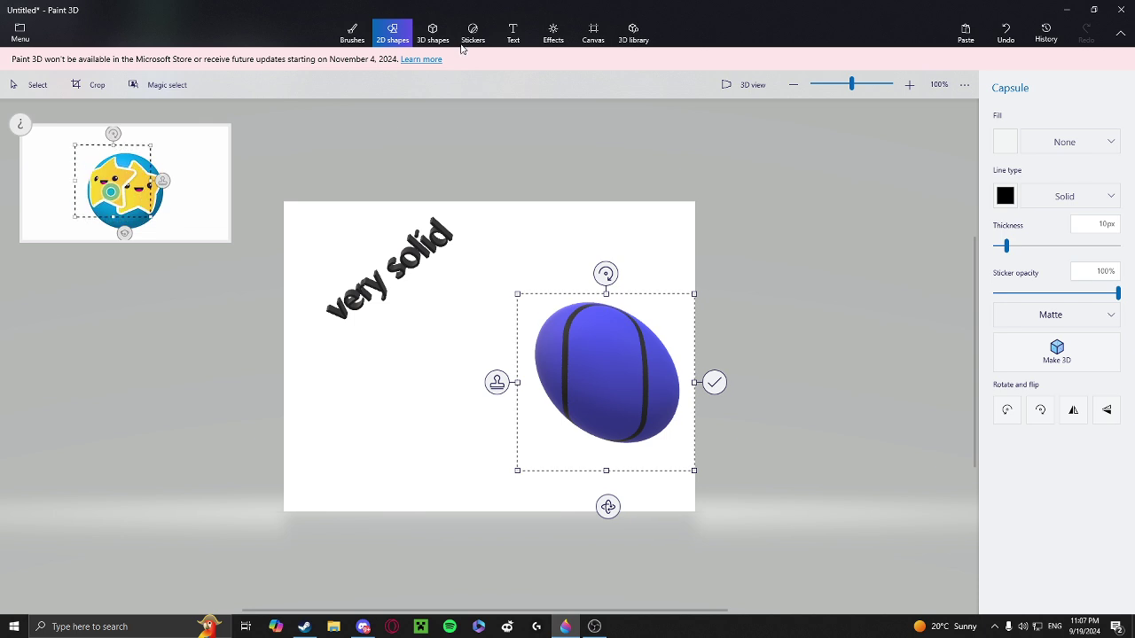
key("Return")
left_click_drag(547, 338, 540, 361)
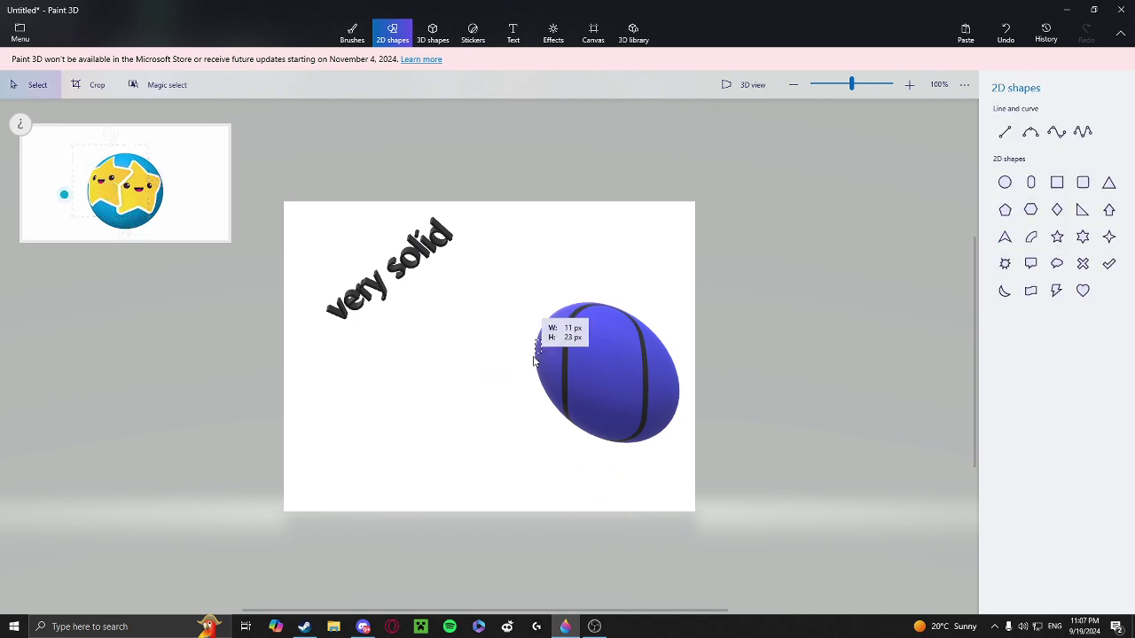
Add flat 2D text 'very solid' on the ball, rotate it diagonally, and commit it
left_click(513, 34)
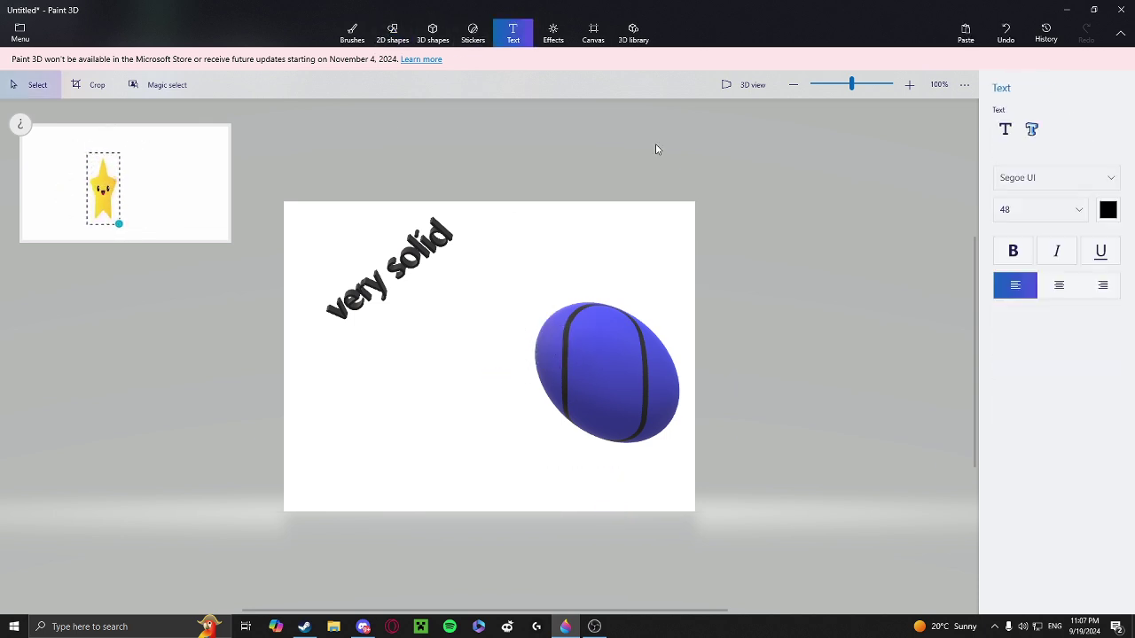
left_click(603, 366)
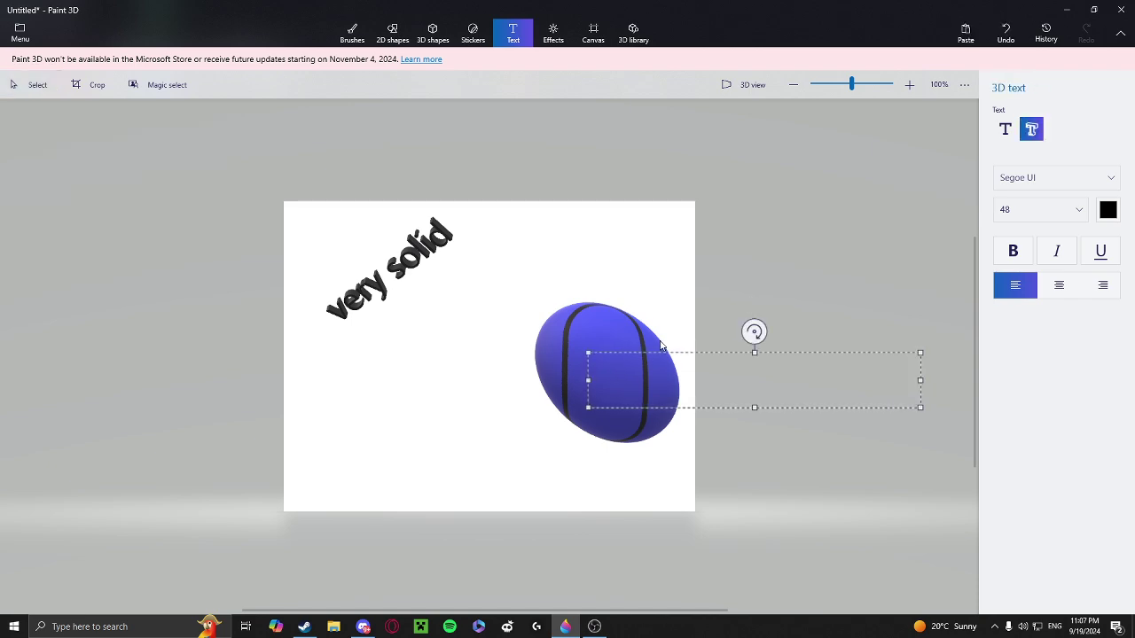
left_click(1004, 130)
type("vb")
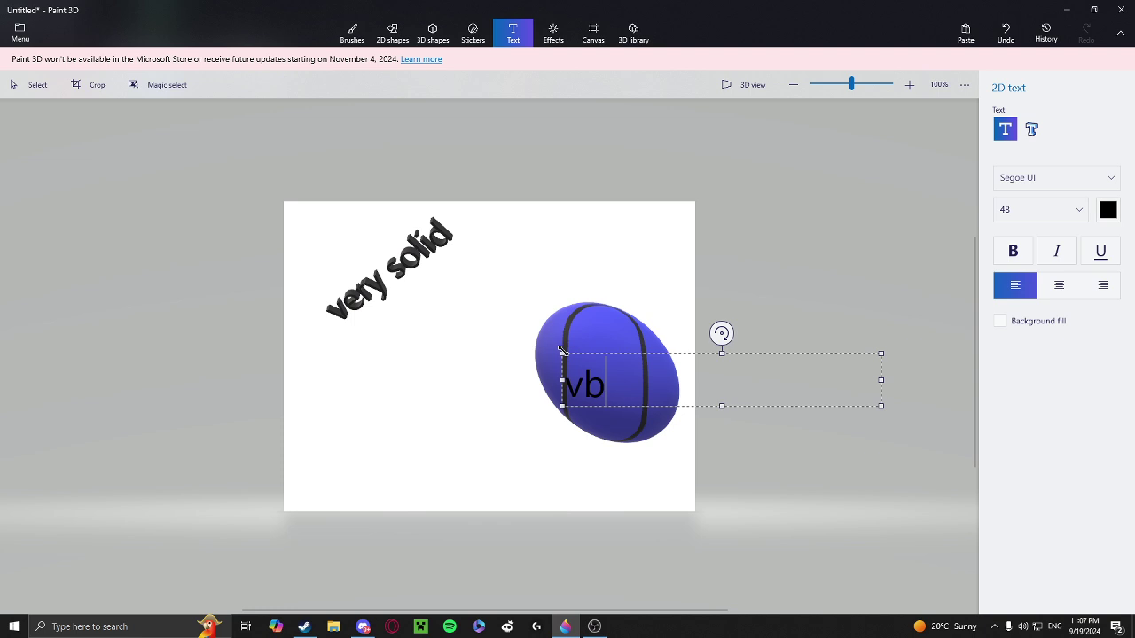
key("BackSpace")
type("erys o")
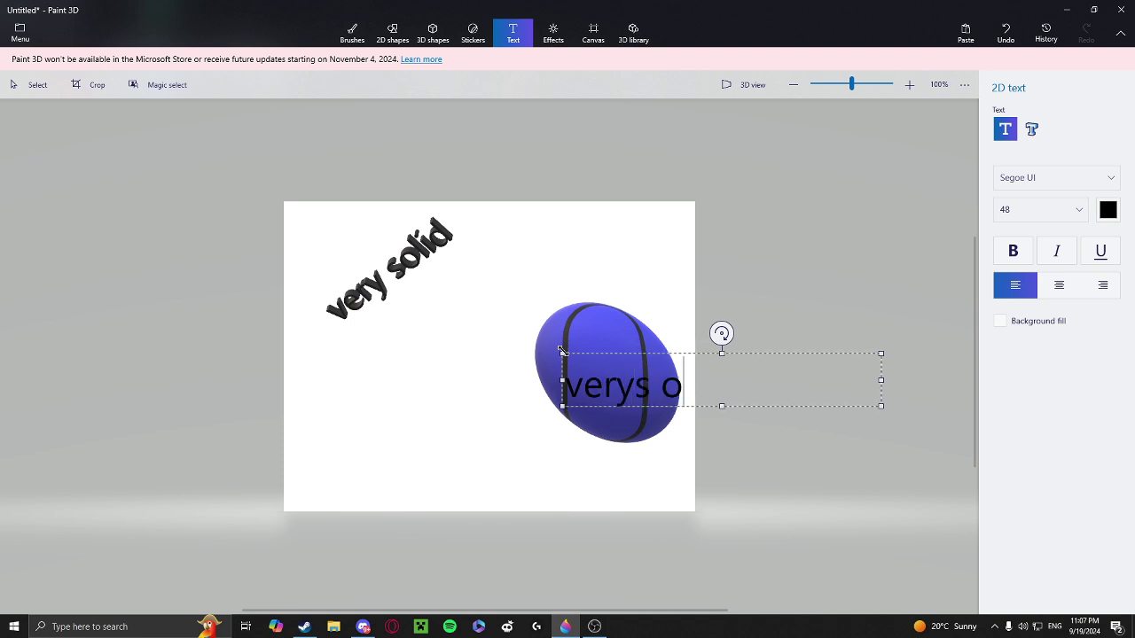
type("lid")
left_click_drag(720, 335, 760, 355)
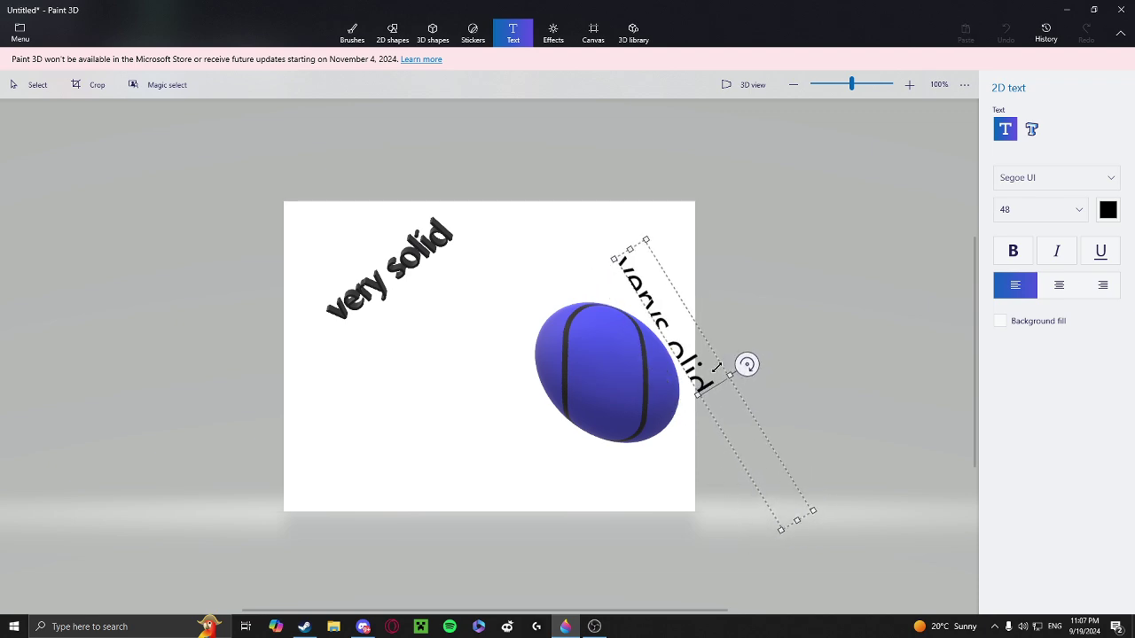
left_click_drag(701, 380, 717, 382)
left_click(479, 354)
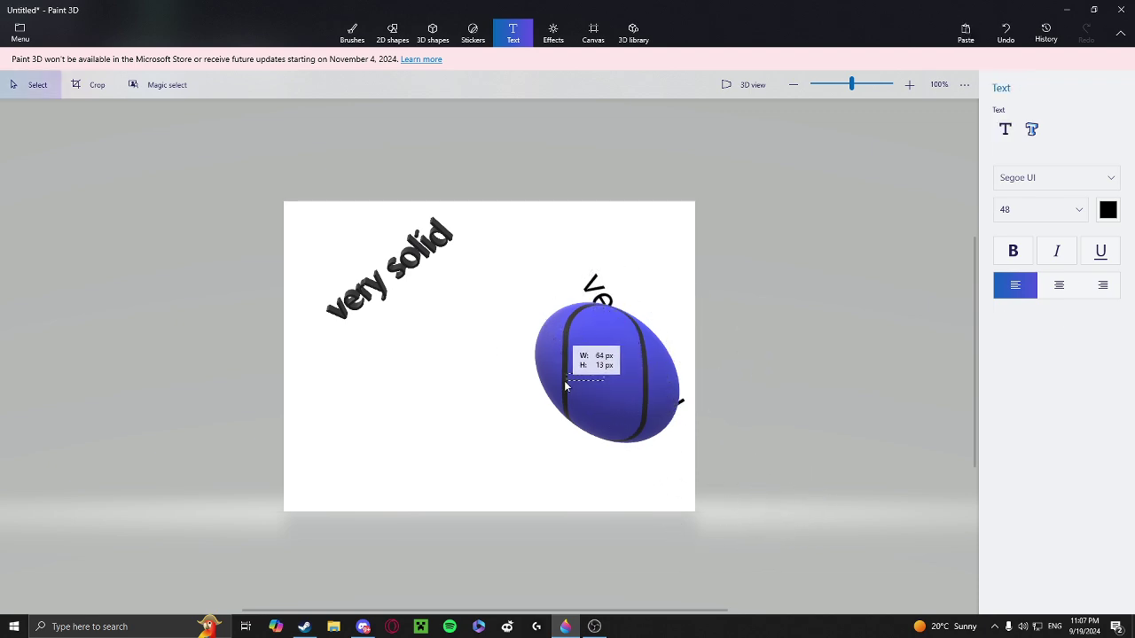
left_click_drag(561, 325, 603, 389)
left_click(471, 350)
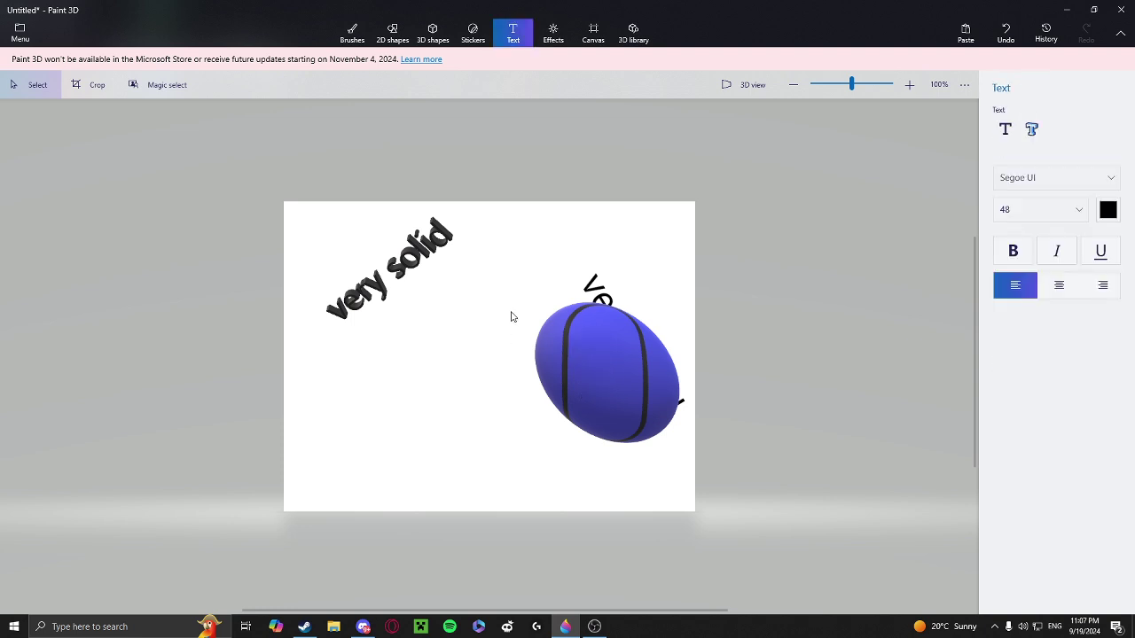
Fill the white canvas background with blue using the Fill tool
left_click(593, 36)
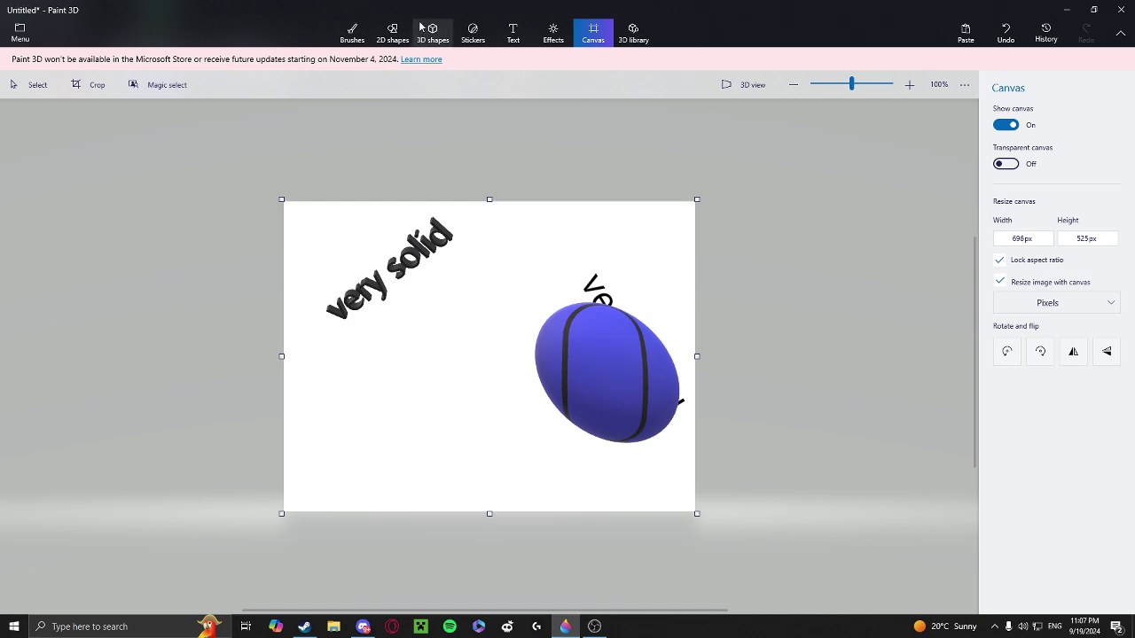
left_click(352, 34)
left_click(1109, 152)
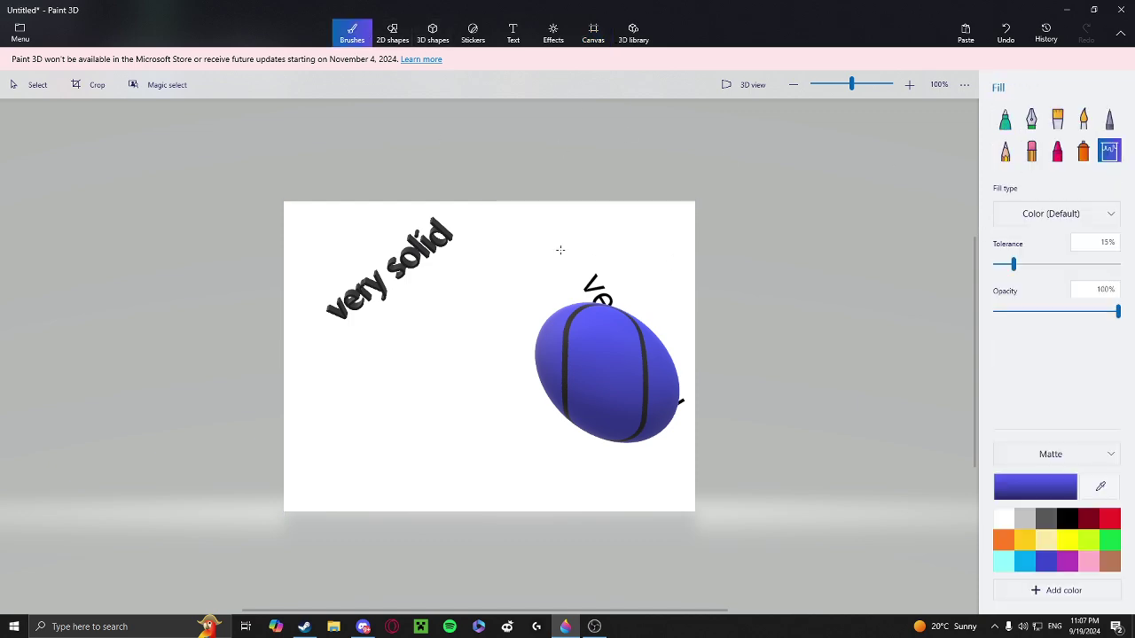
left_click(560, 250)
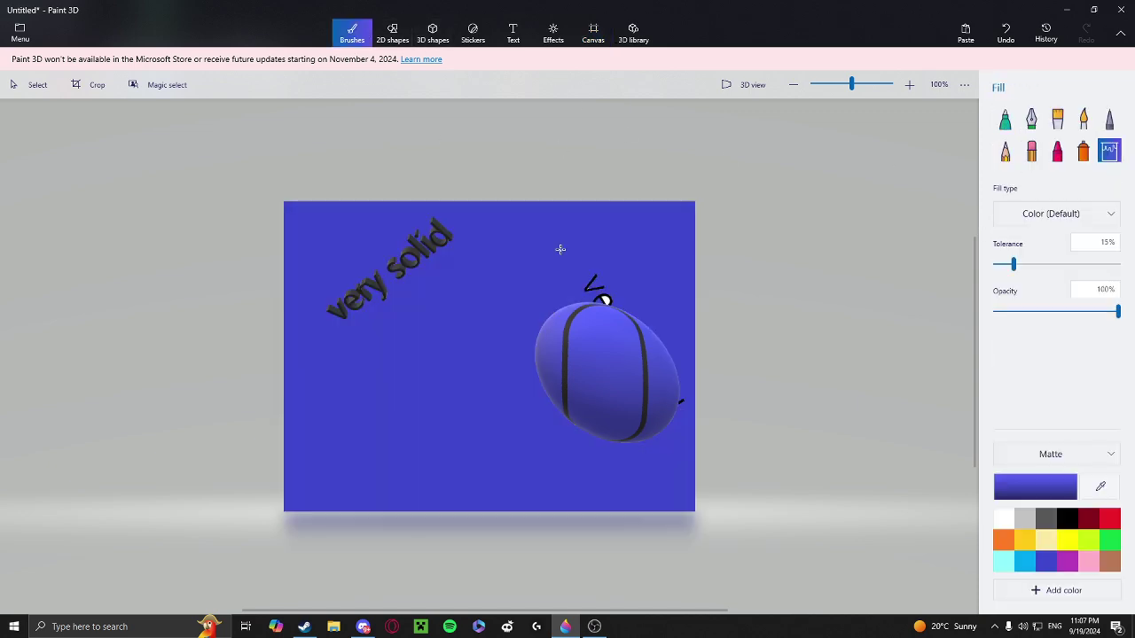
Select the Crayon brush with the Dull metal material
left_click(1058, 153)
left_click(1053, 456)
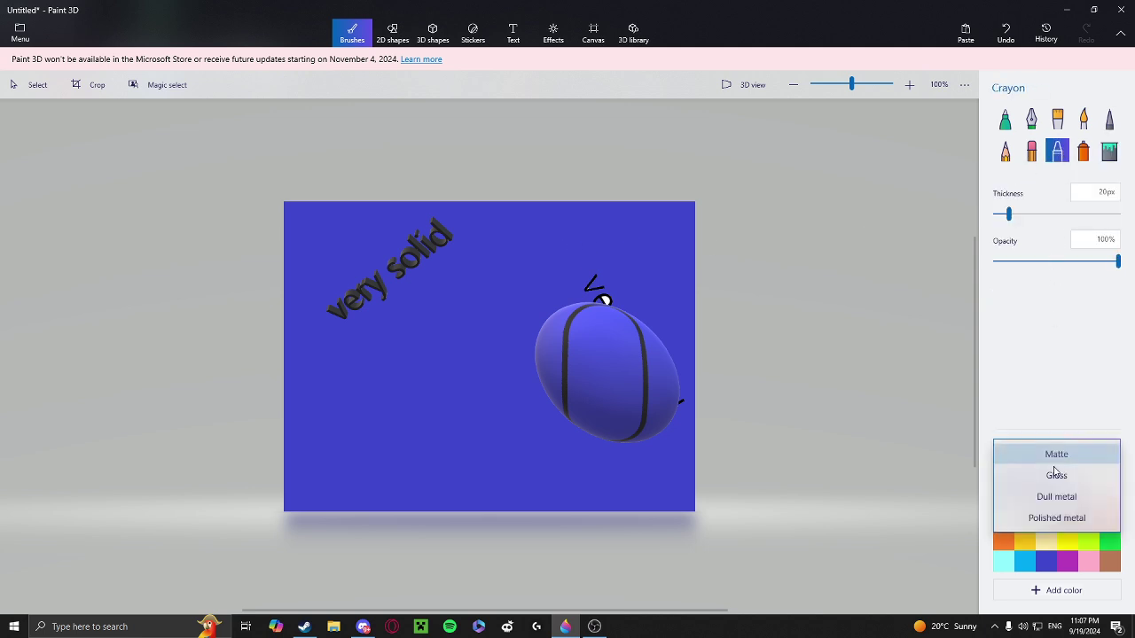
left_click(1061, 499)
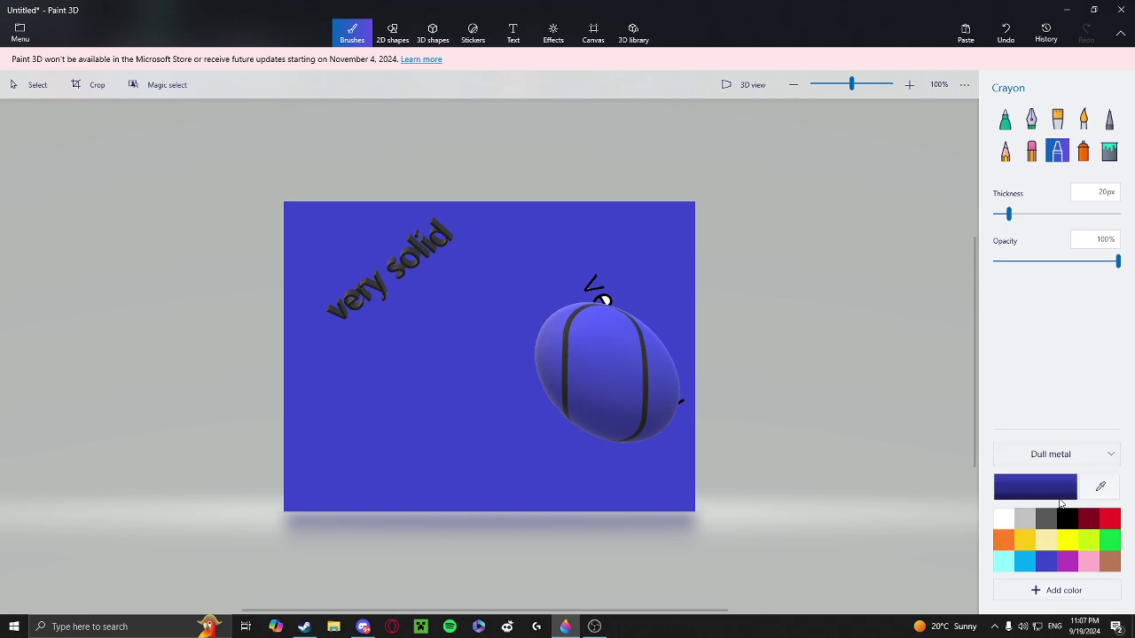
Draw a rough black teardrop-shaped crayon loop below the text, retracing its edges
left_click(1066, 517)
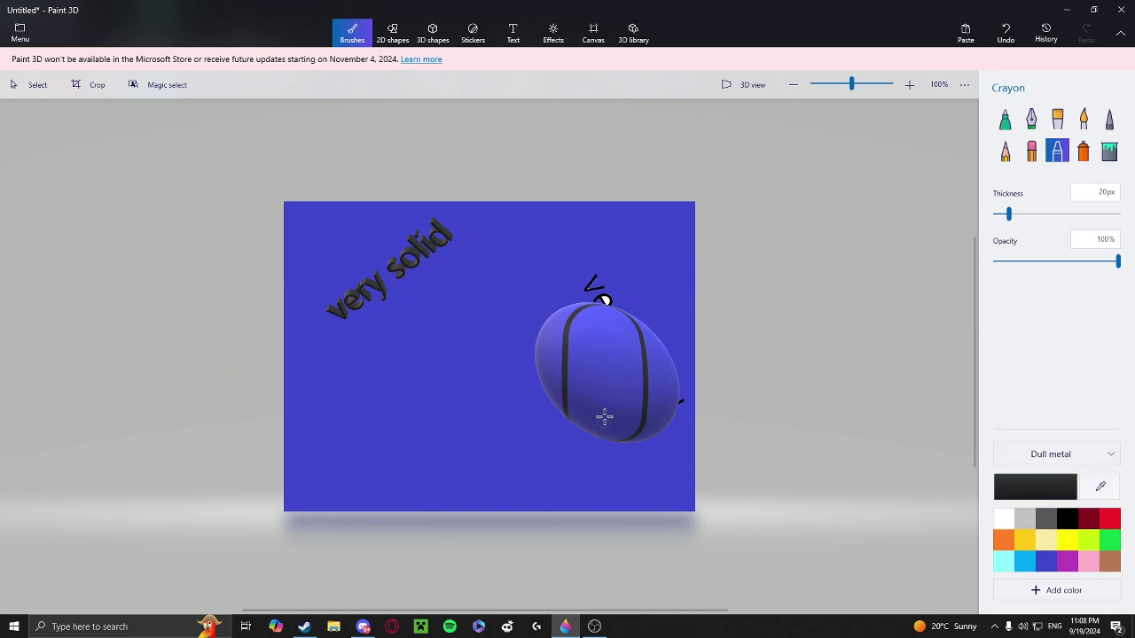
left_click_drag(372, 343, 367, 399)
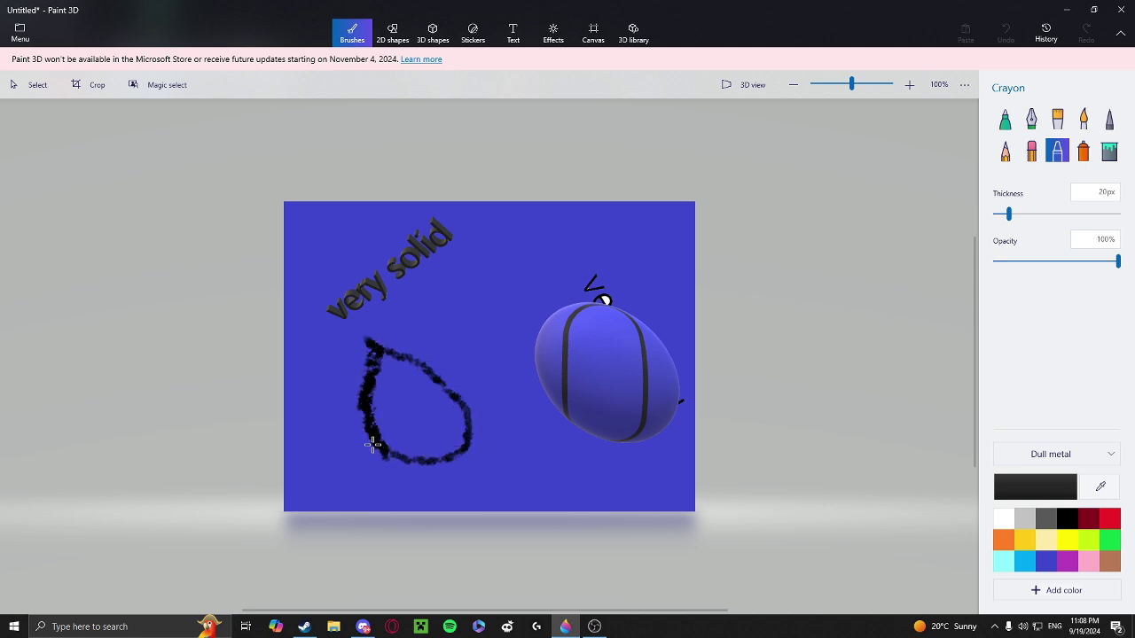
left_click_drag(372, 445, 366, 417)
left_click_drag(379, 338, 418, 367)
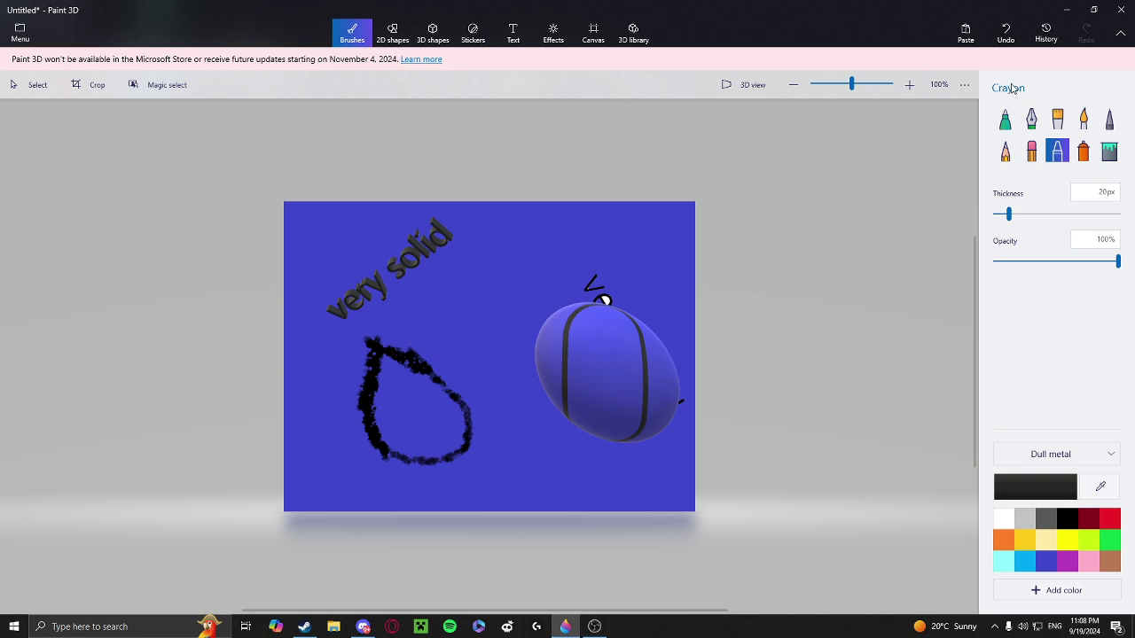
Switch to a 32px Calligraphy pen and draw thick black loops around the ball
left_click(1030, 122)
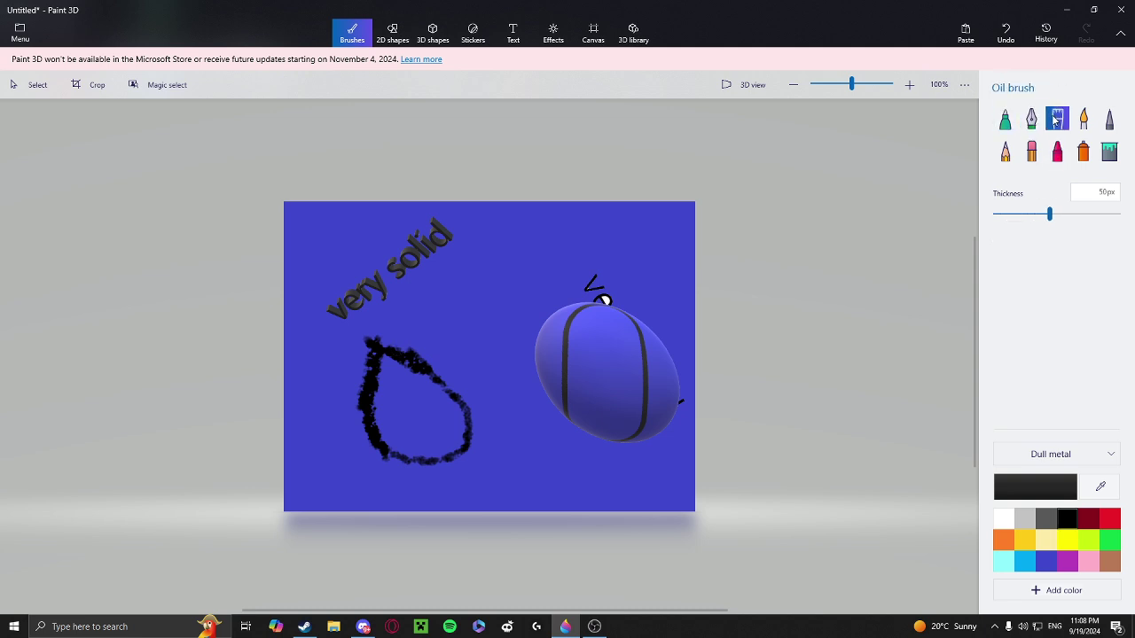
left_click(1030, 121)
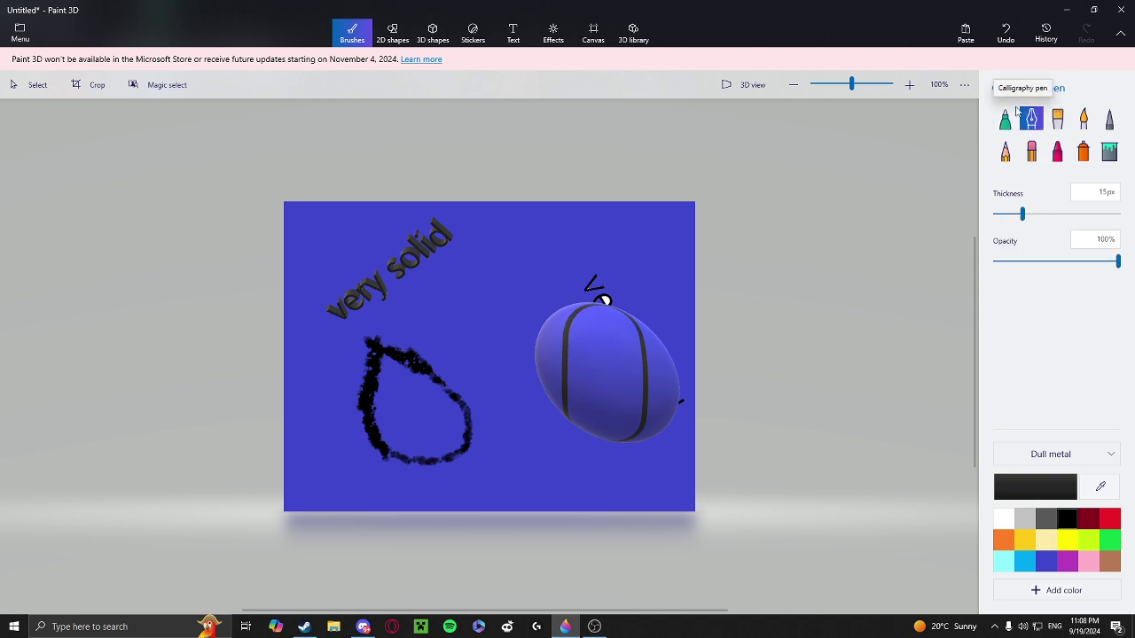
left_click_drag(412, 316, 444, 337)
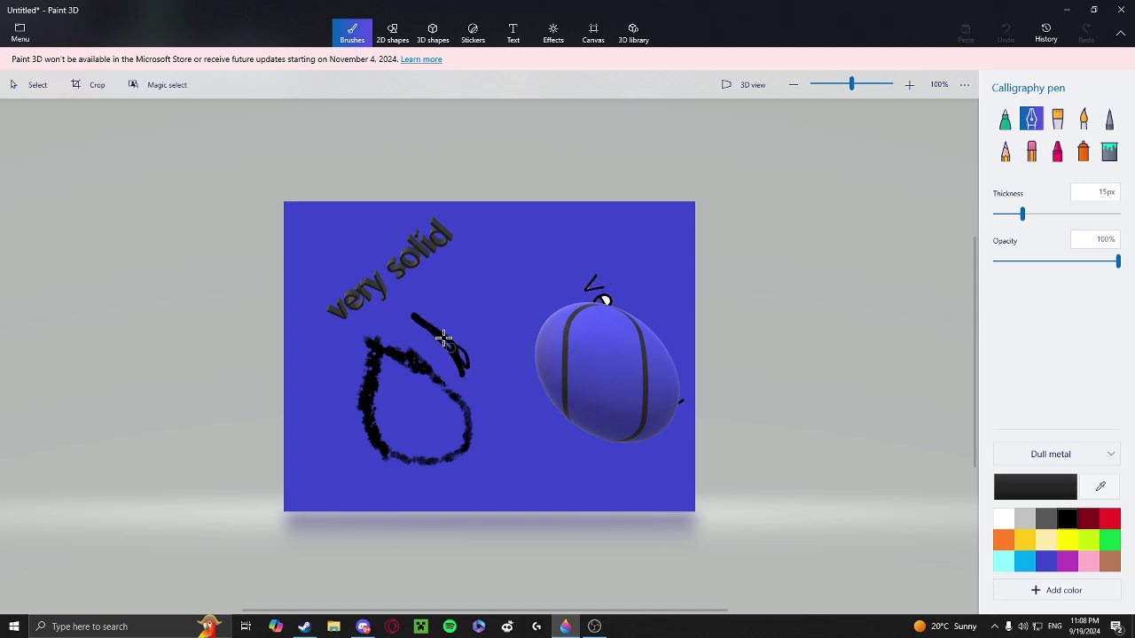
left_click_drag(467, 379, 480, 374)
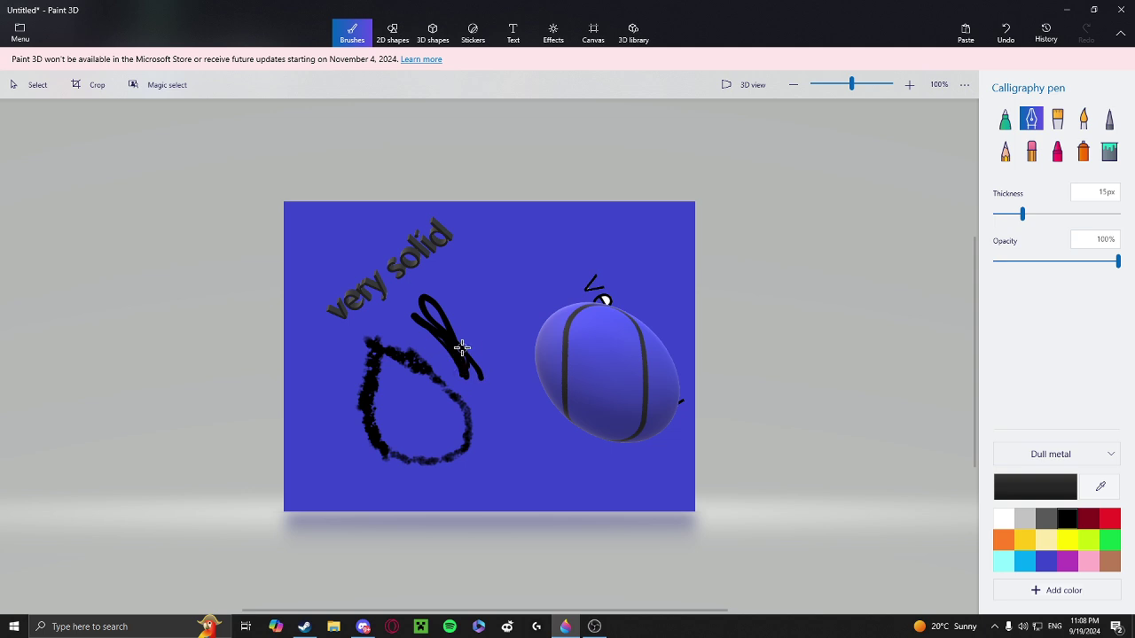
left_click_drag(1021, 215, 1087, 214)
mouse_move(528, 249)
left_mouse_down()
mouse_move(620, 469)
mouse_move(525, 279)
left_mouse_up()
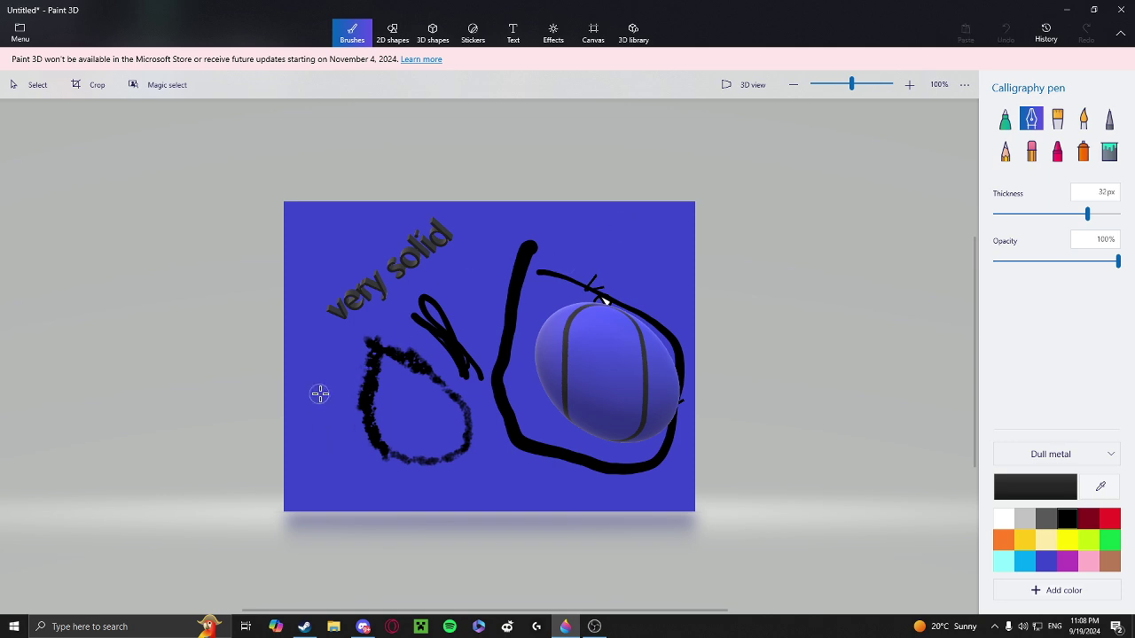
Draw a stick figure at lower left and black scribbles across the ball
left_click_drag(319, 393, 350, 506)
left_click_drag(496, 356, 692, 286)
left_click_drag(472, 329, 722, 298)
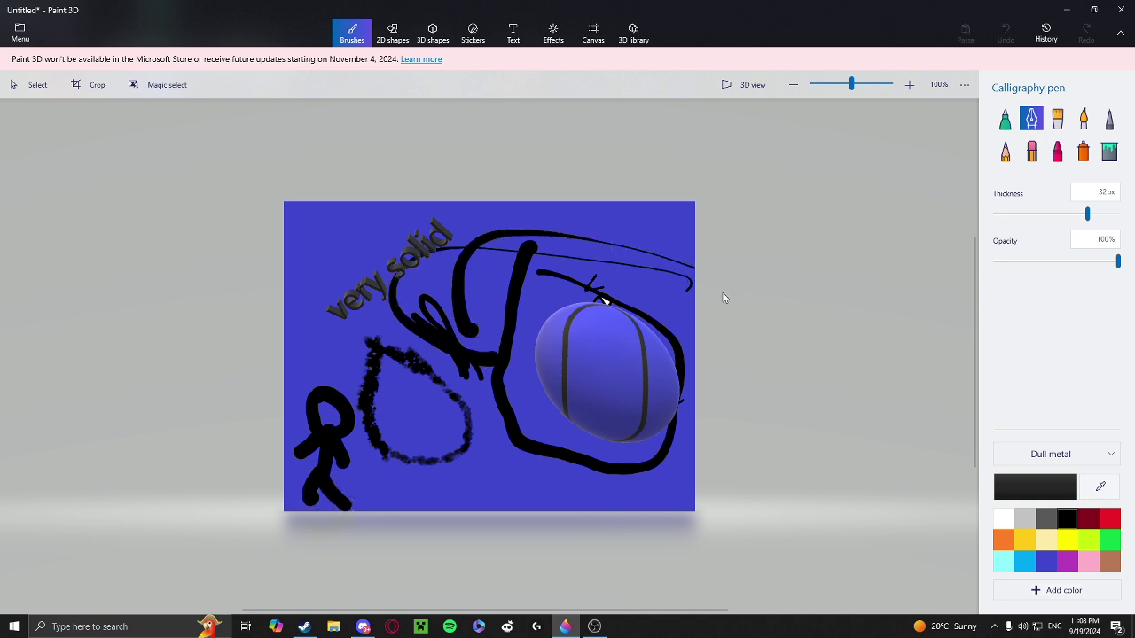
left_click_drag(538, 345, 572, 370)
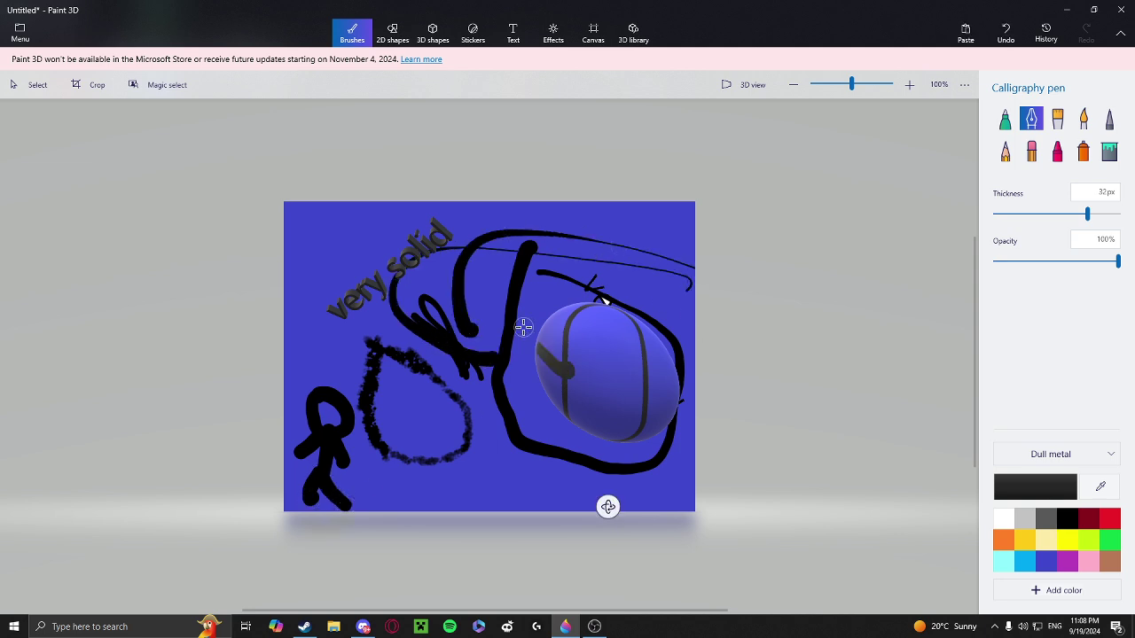
mouse_move(581, 405)
left_mouse_down()
mouse_move(615, 417)
mouse_move(638, 398)
mouse_move(679, 398)
mouse_move(590, 359)
mouse_move(612, 394)
mouse_move(651, 354)
mouse_move(667, 373)
left_mouse_up()
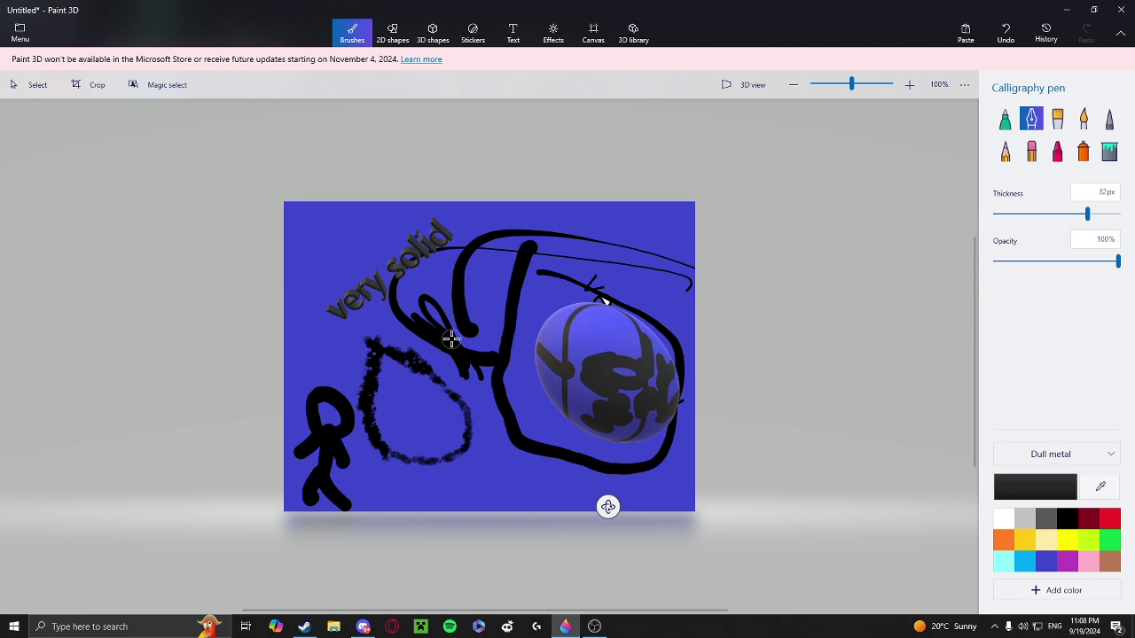
left_click_drag(445, 337, 456, 312)
Launch Snipping Tool from Start search and take a full-screen snip of the scene
right_click(456, 312)
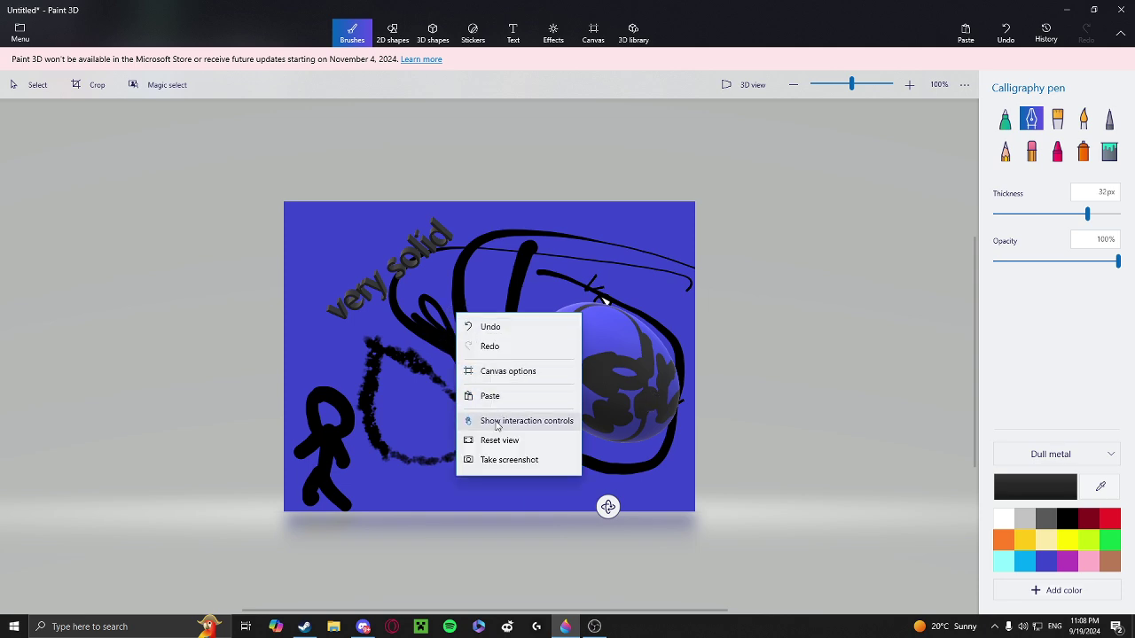
left_click(144, 631)
type("snipping tool")
left_click(140, 301)
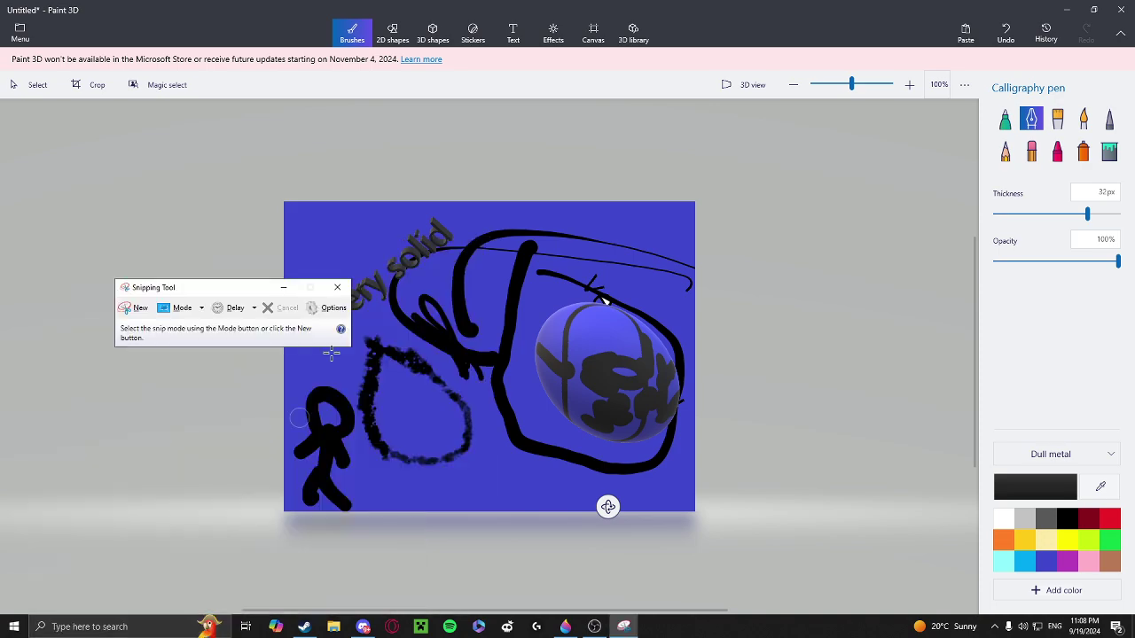
left_click(139, 309)
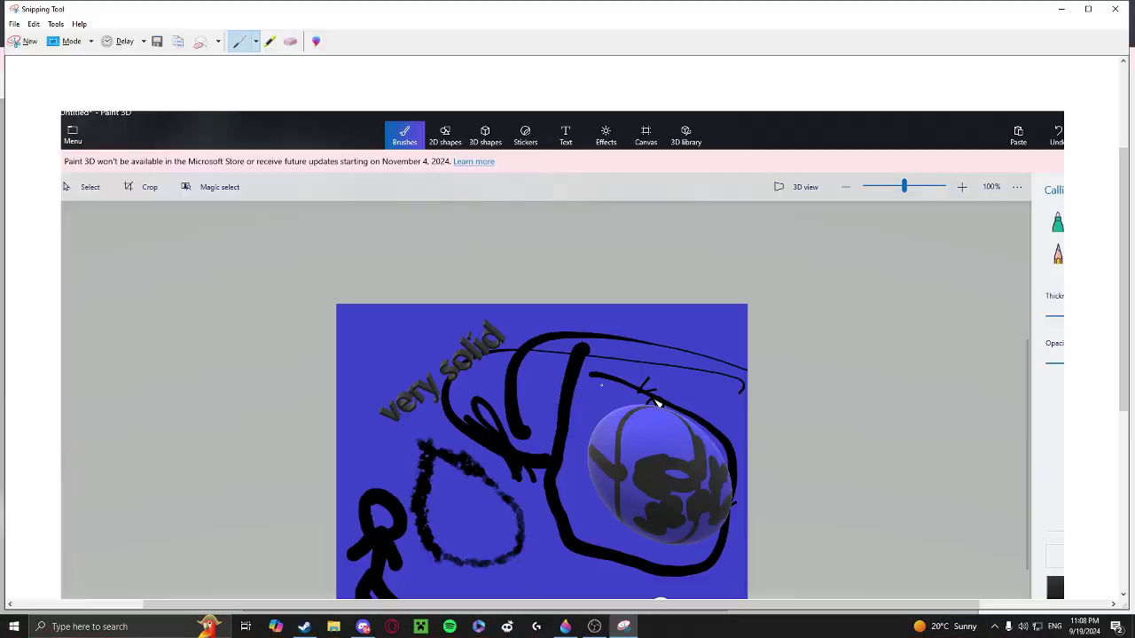
Save the captured snip as 'Capture'
right_click(594, 362)
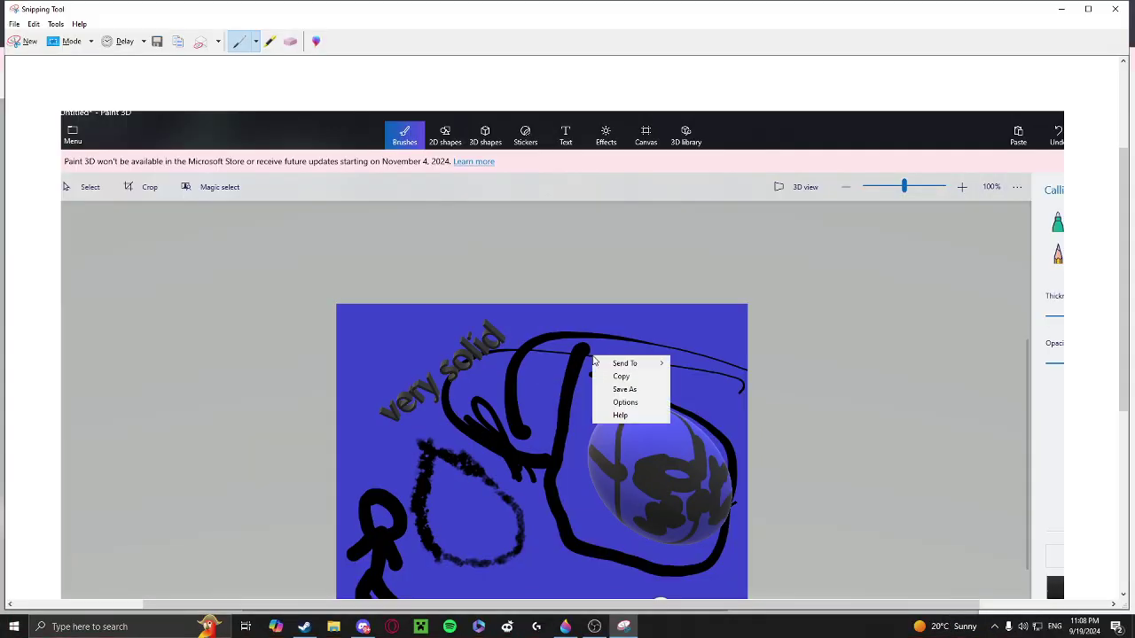
mouse_move(625, 364)
left_click(624, 390)
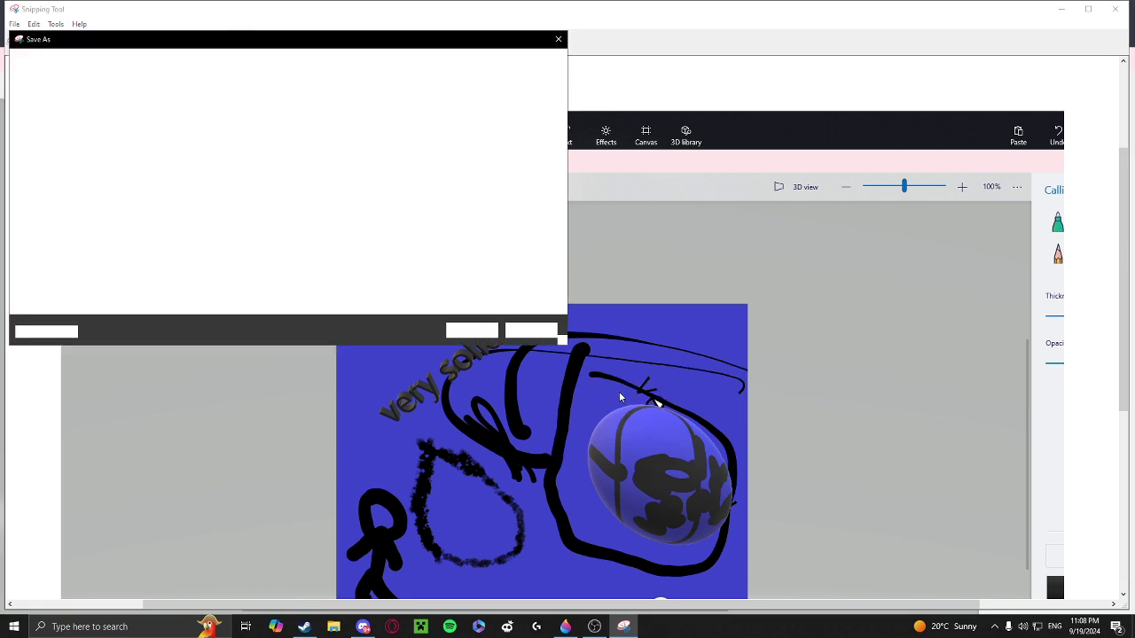
key("Escape")
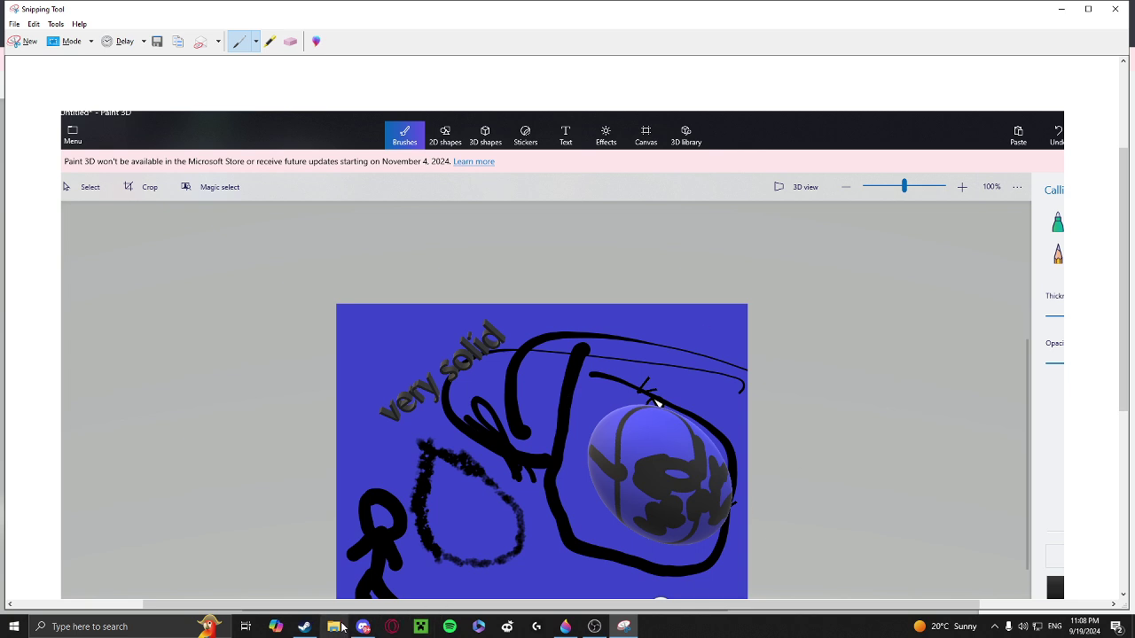
key("super+e")
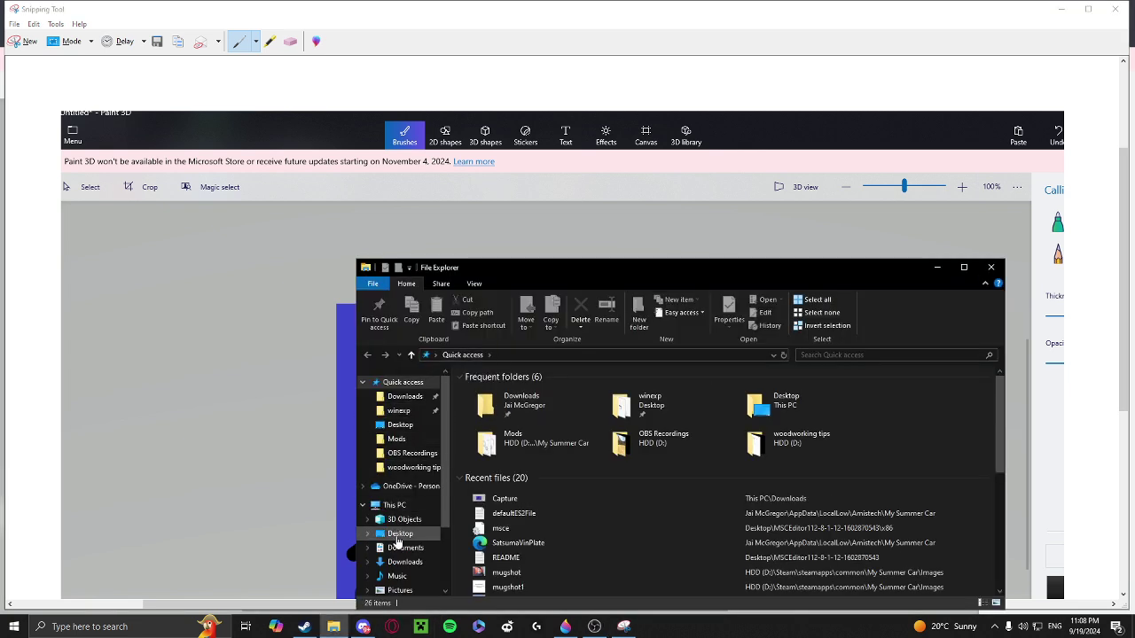
Set the Capture screenshot in Downloads as the desktop wallpaper
left_click(396, 562)
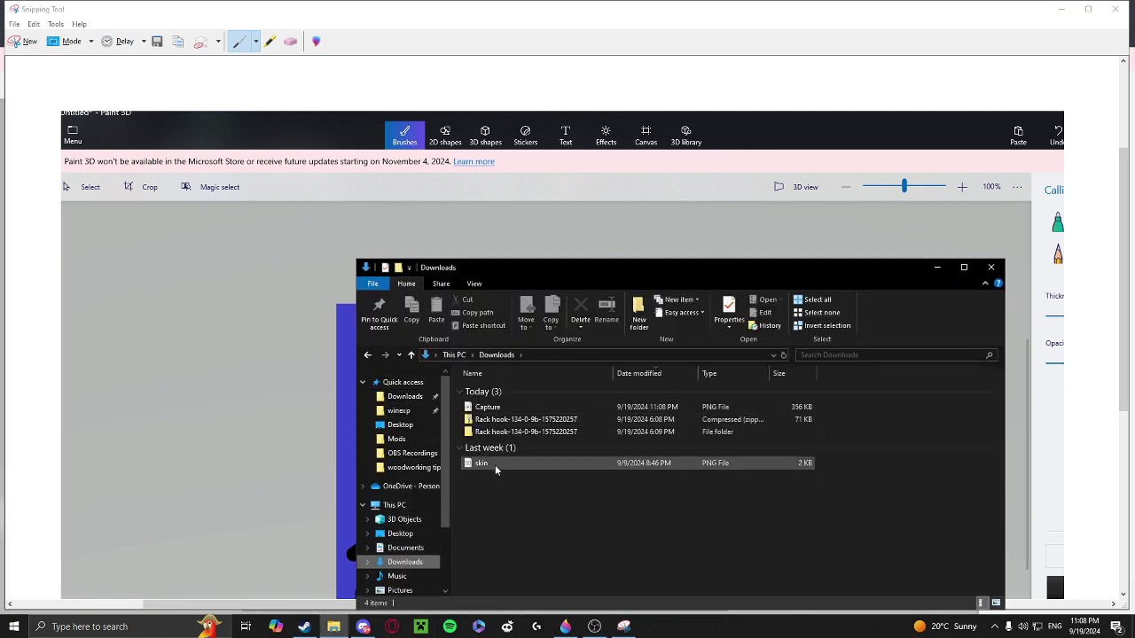
left_click(490, 411)
right_click(491, 410)
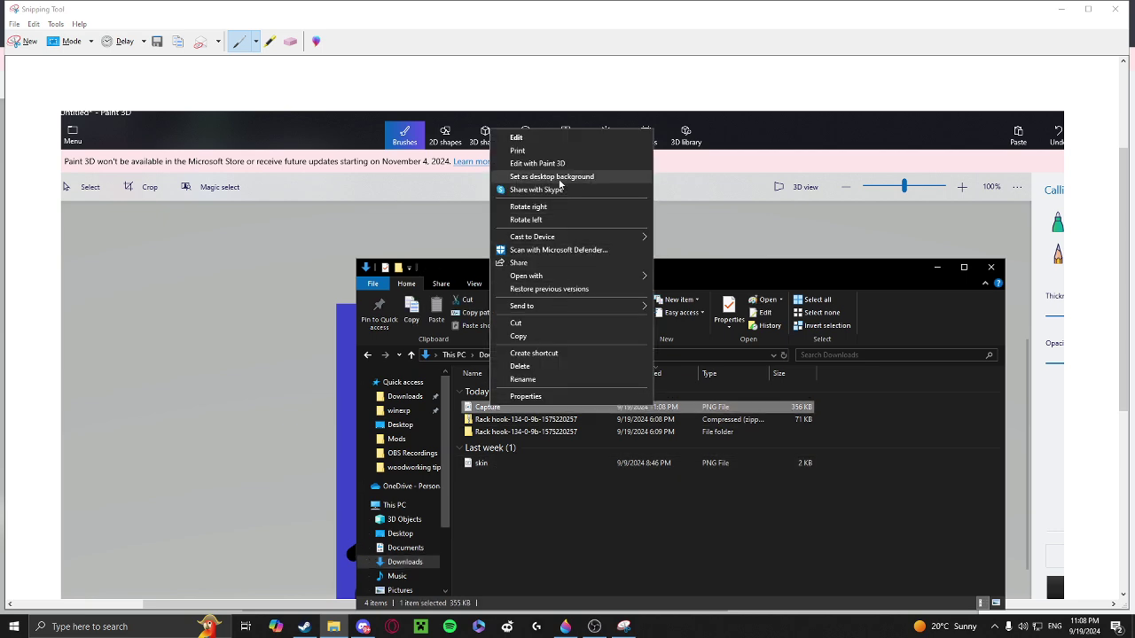
key("Escape")
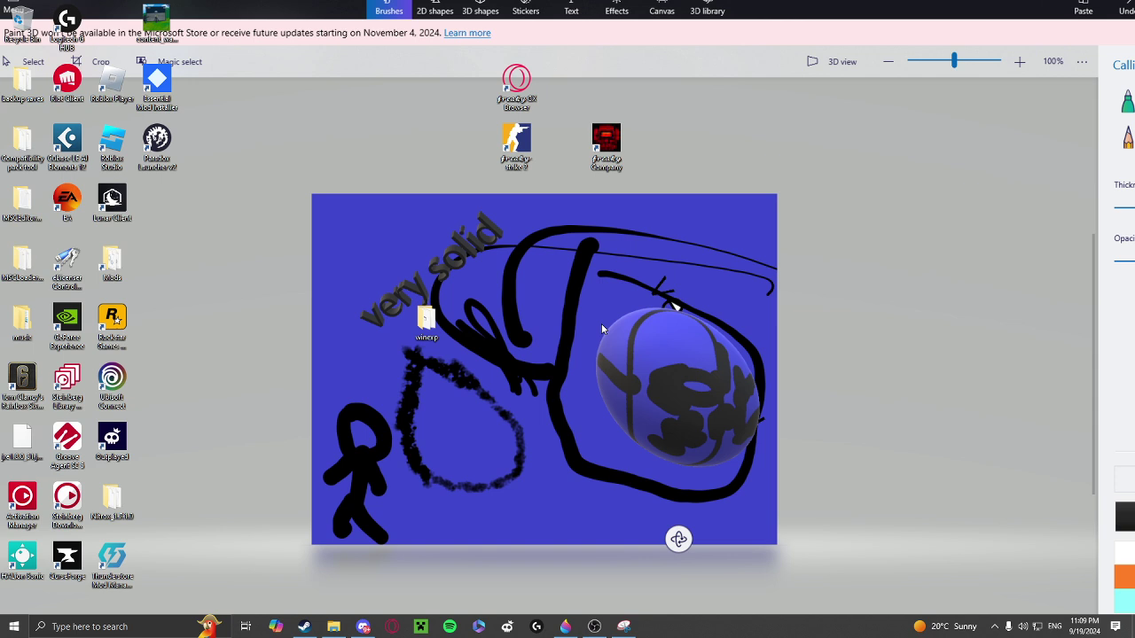
Bring the OBS Studio recorder forward, then minimise it to reveal the blue Paint 3D drawing
left_click(594, 627)
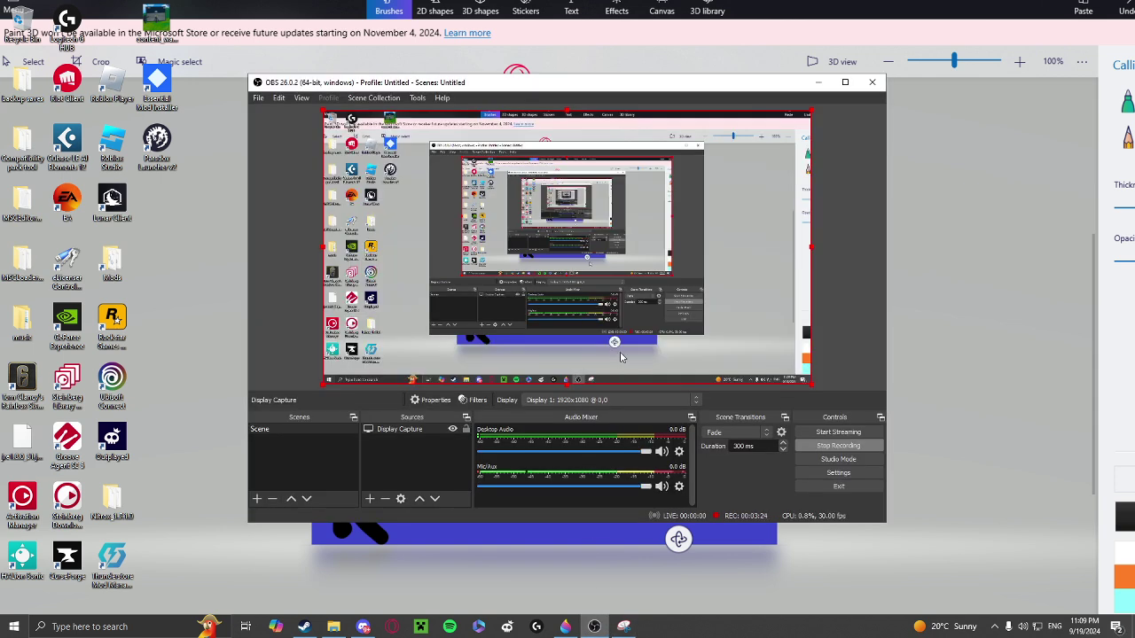
left_click(818, 82)
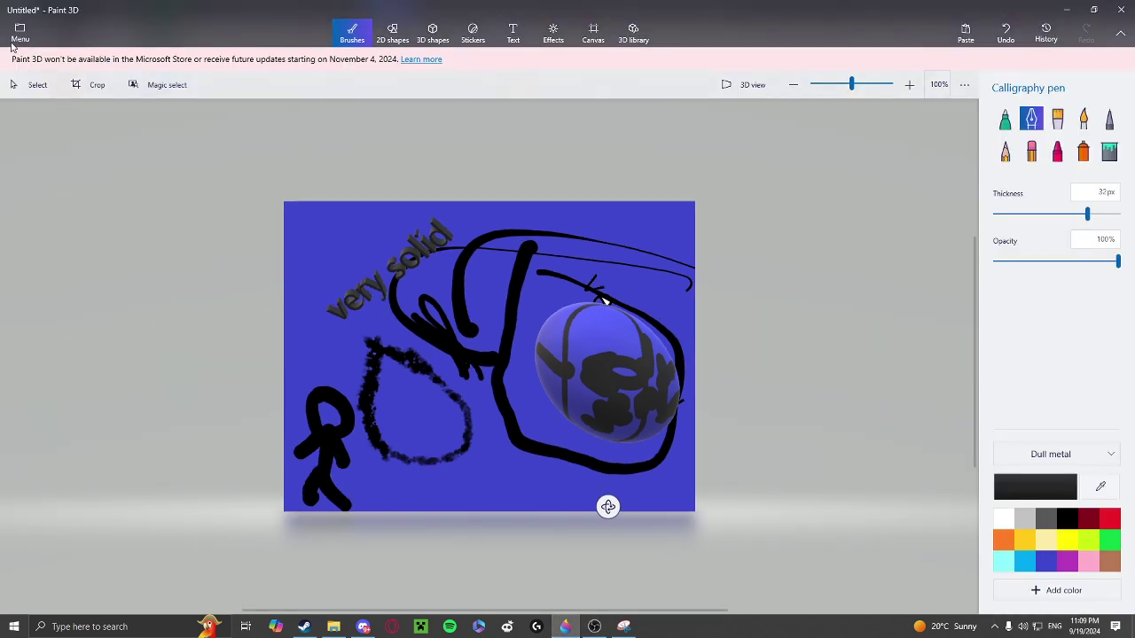
Minimise and restore Paint 3D, then save the drawing as 'Untitled' in 3D - GLB format
left_click(1065, 12)
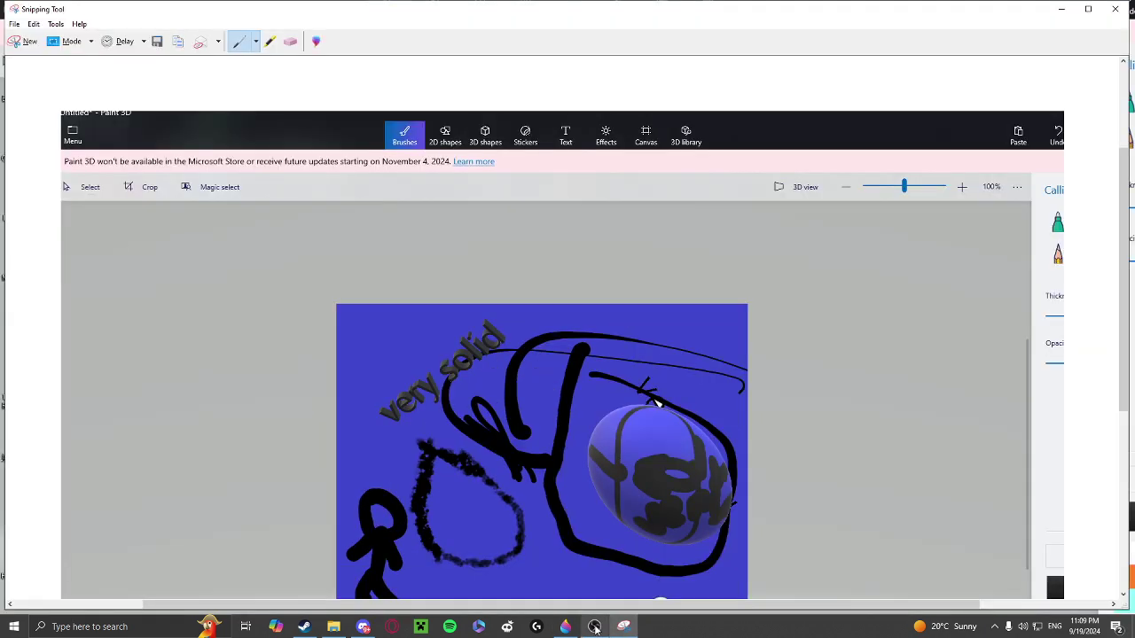
left_click(566, 626)
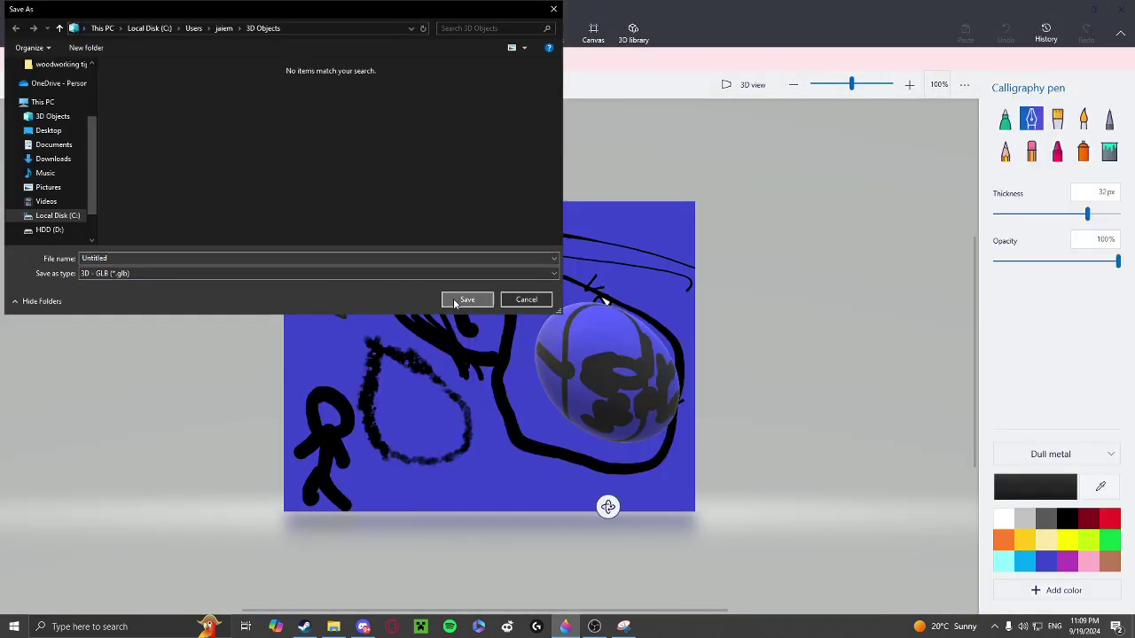
left_click(465, 300)
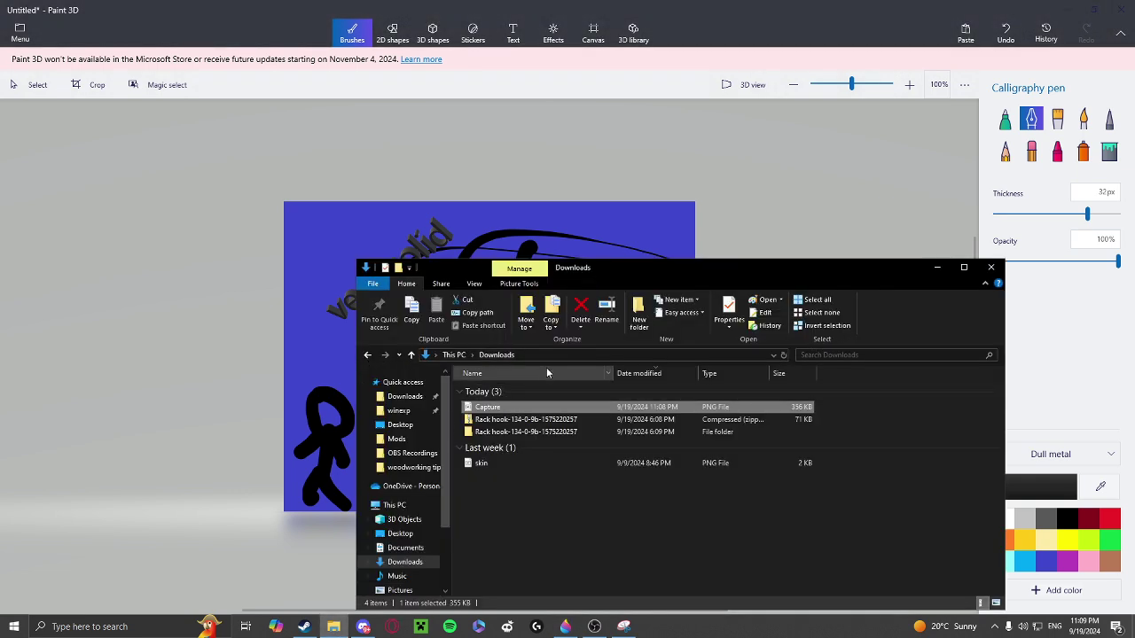
scroll(405, 541, "down", 1)
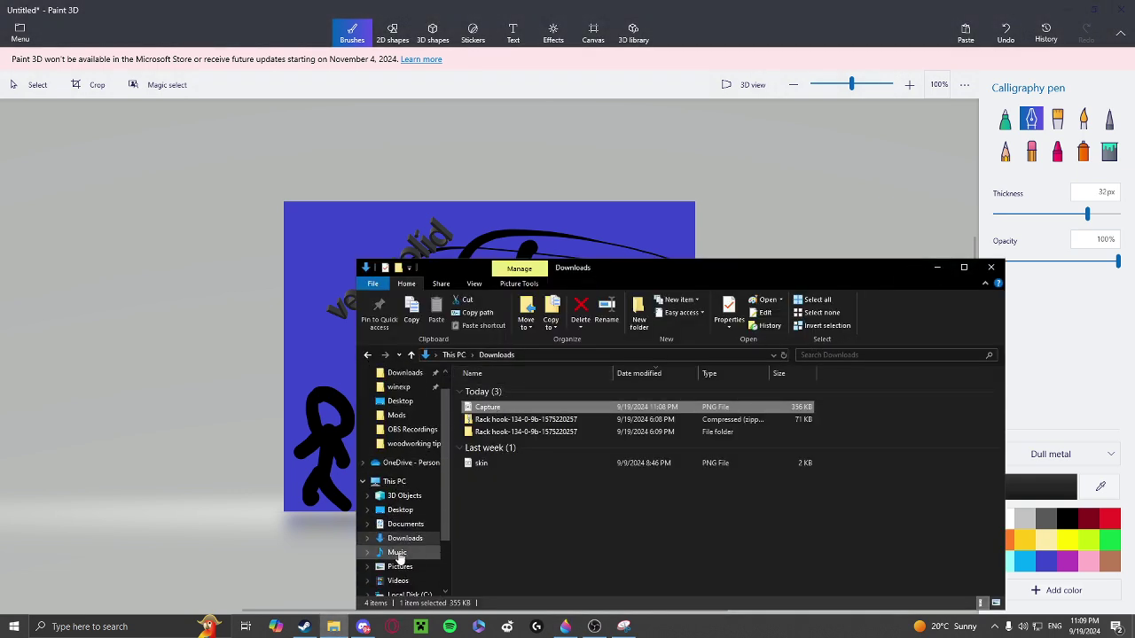
Go from Pictures back to Quick access and open the recent Untitled GLB file
left_click(401, 565)
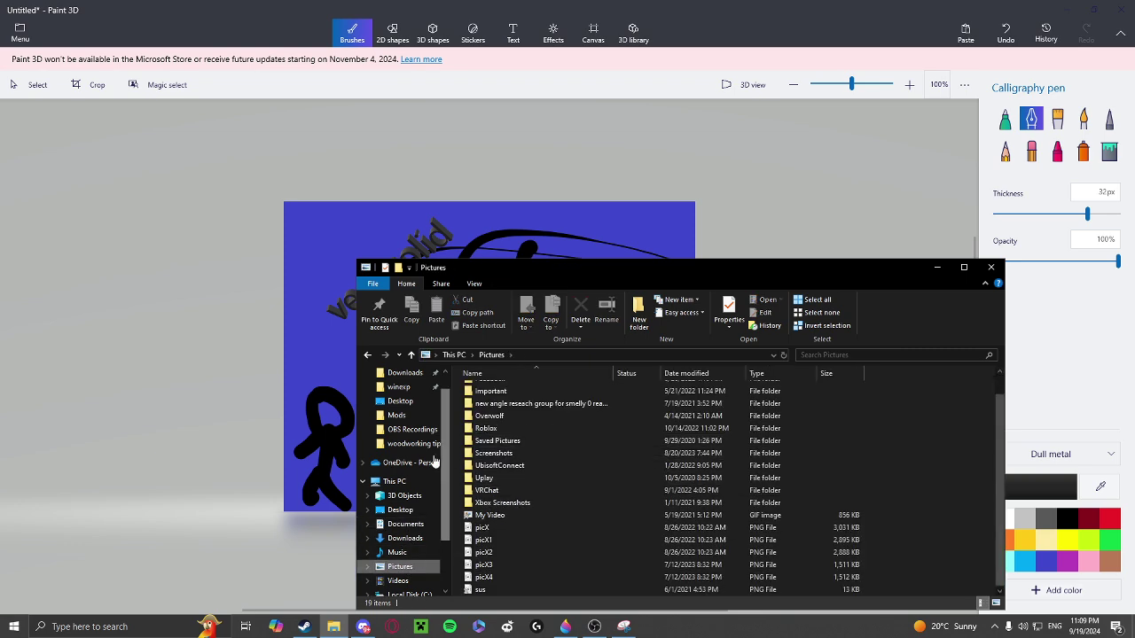
scroll(404, 443, "up", 2)
left_click(403, 382)
double_click(534, 499)
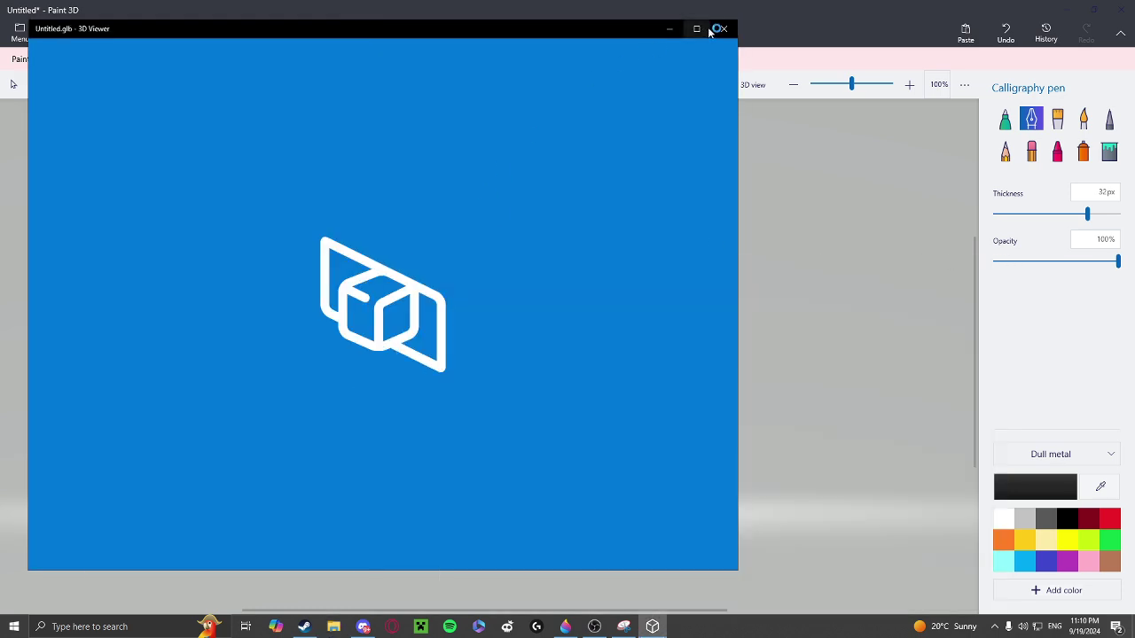
Maximise 3D Viewer and orbit the model to the side and back to the front
left_click(696, 28)
mouse_move(471, 337)
left_mouse_down()
mouse_move(485, 298)
mouse_move(315, 255)
left_mouse_up()
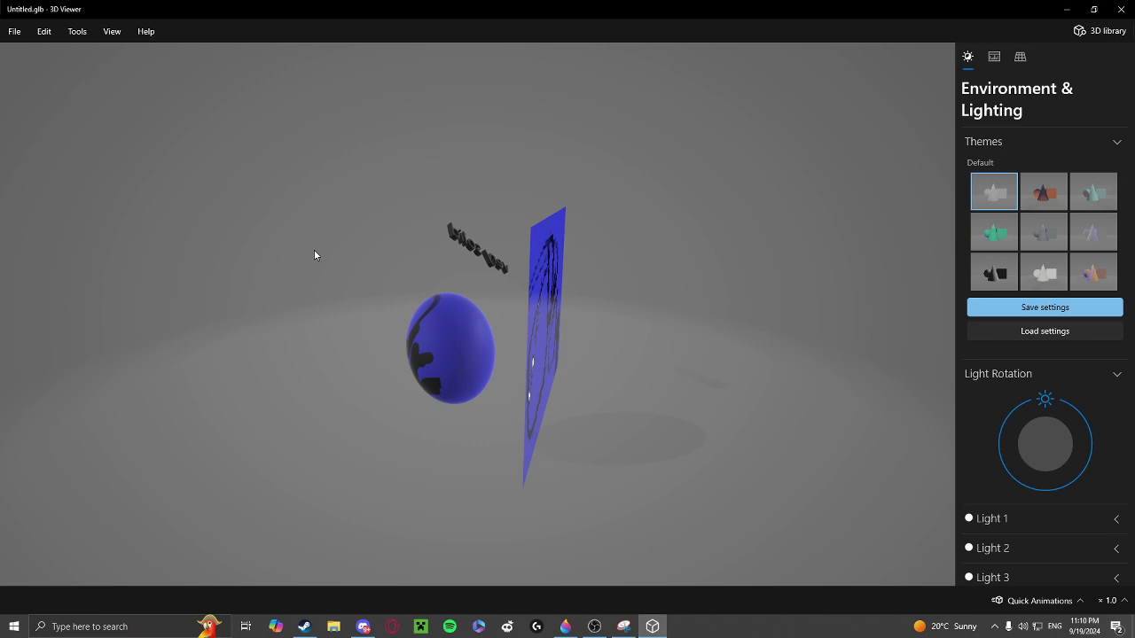
mouse_move(359, 391)
left_mouse_down()
mouse_move(543, 351)
mouse_move(453, 381)
mouse_move(393, 353)
mouse_move(450, 370)
mouse_move(494, 355)
mouse_move(438, 398)
mouse_move(435, 425)
mouse_move(407, 331)
mouse_move(443, 337)
mouse_move(418, 385)
mouse_move(438, 363)
mouse_move(494, 347)
left_mouse_up()
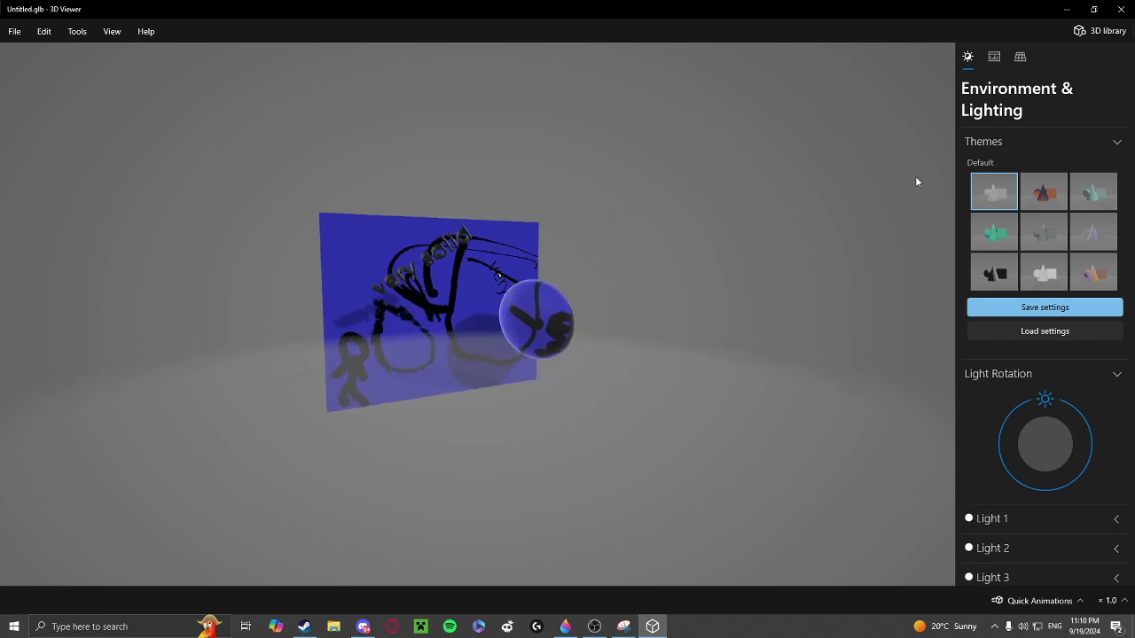
Compare lighting themes, rotate the light to 15 degrees, then bring OBS Studio forward
left_click(1033, 188)
left_click(1024, 221)
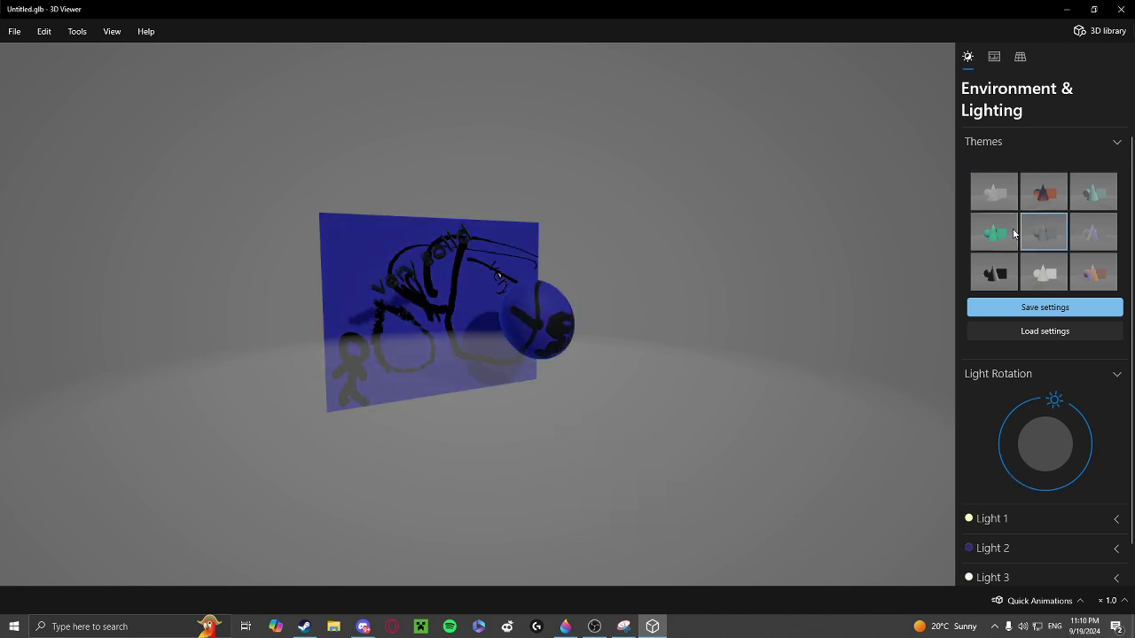
left_click(1011, 233)
left_click(1039, 244)
left_click(994, 191)
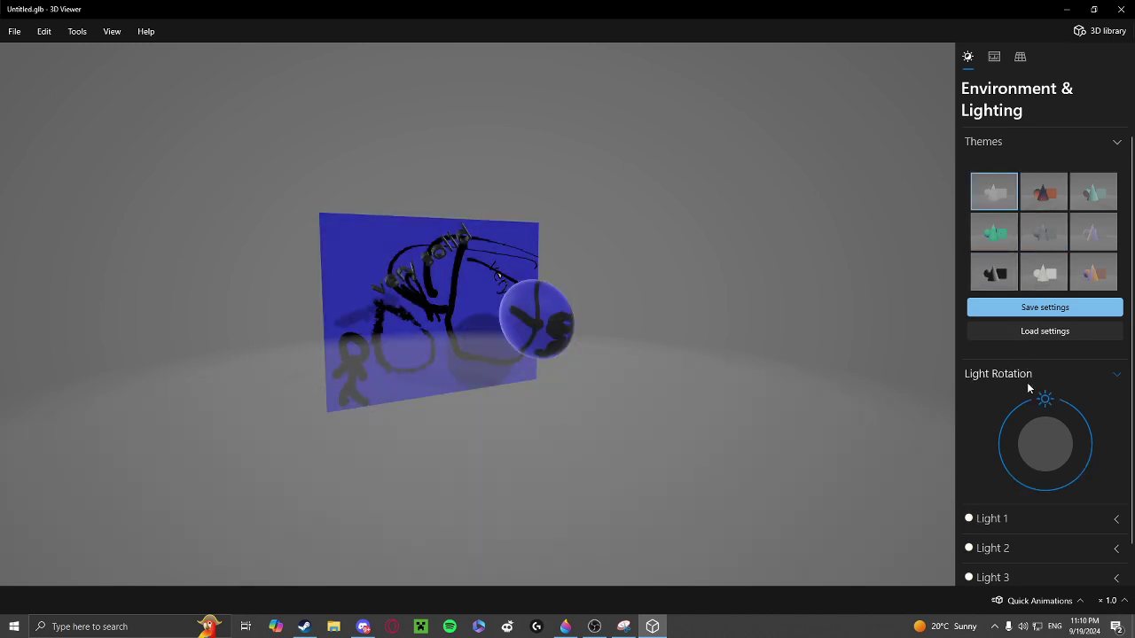
mouse_move(1045, 399)
left_mouse_down()
mouse_move(1031, 427)
mouse_move(1096, 479)
mouse_move(1038, 419)
left_mouse_up()
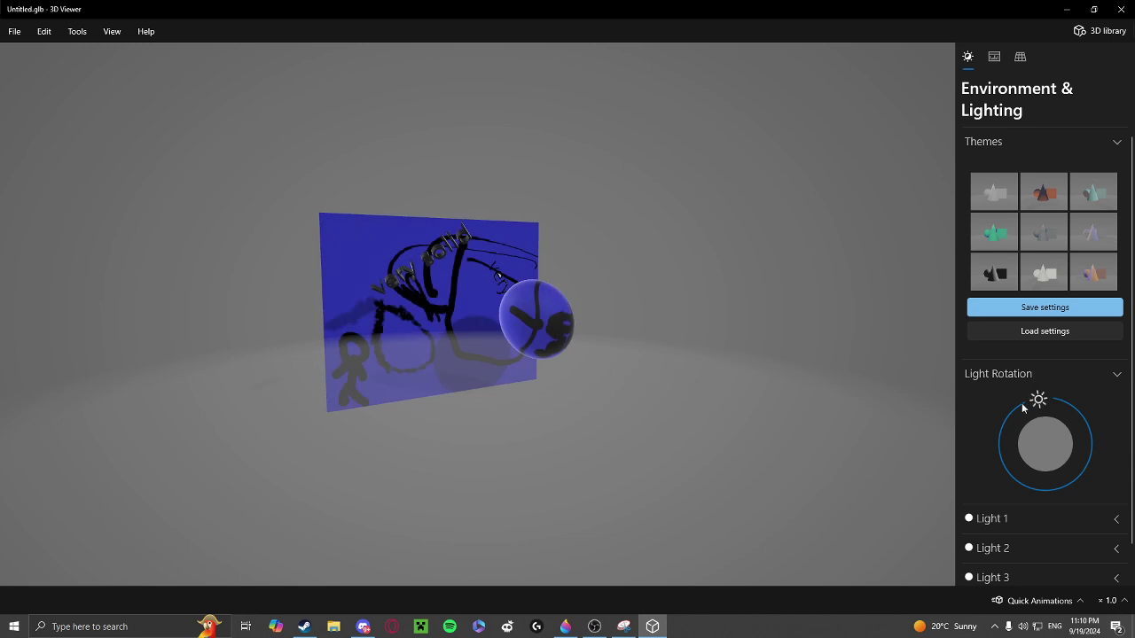
mouse_move(741, 409)
left_mouse_down()
mouse_move(487, 446)
mouse_move(629, 456)
left_mouse_up()
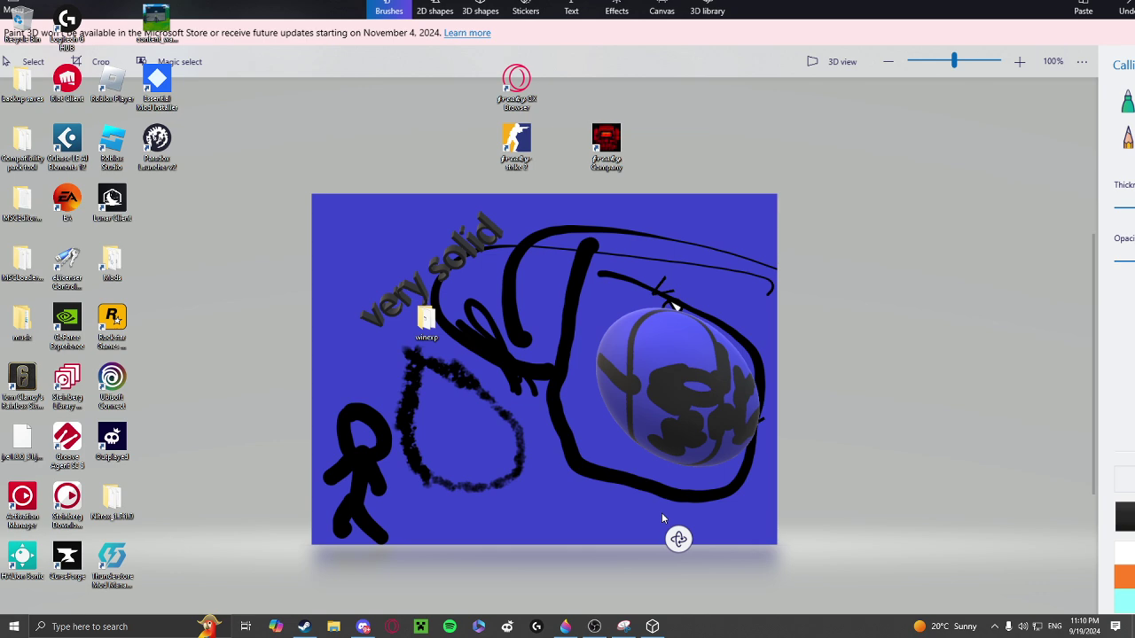
left_click(593, 626)
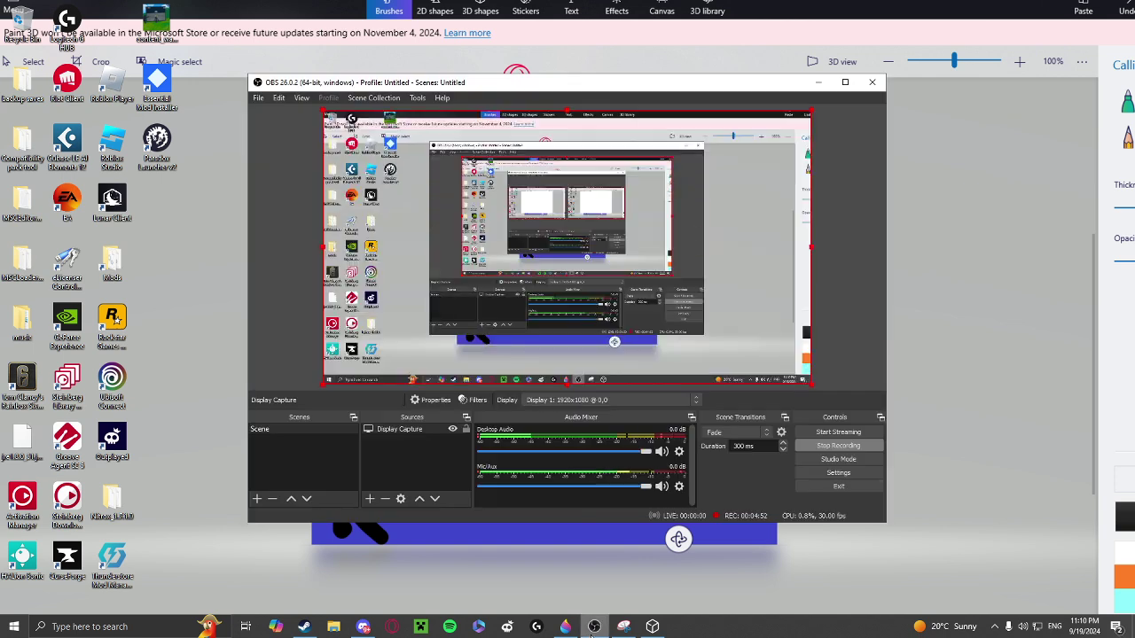